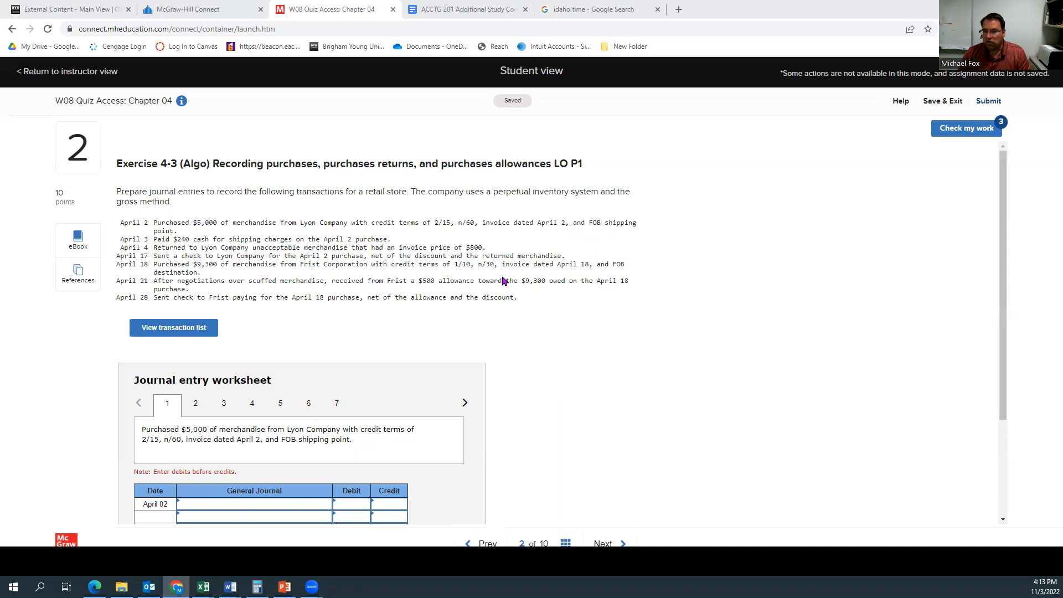
Step: Debit Merchandise inventory for 5000 on the first line of the April 2 journal entry
scroll(505, 282, down, 1)
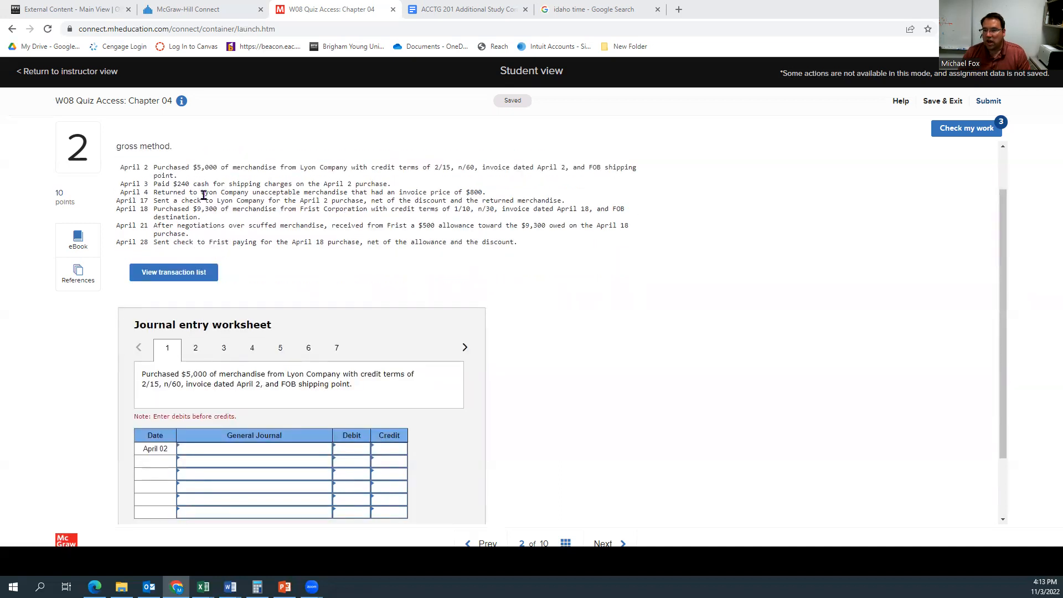
click(314, 447)
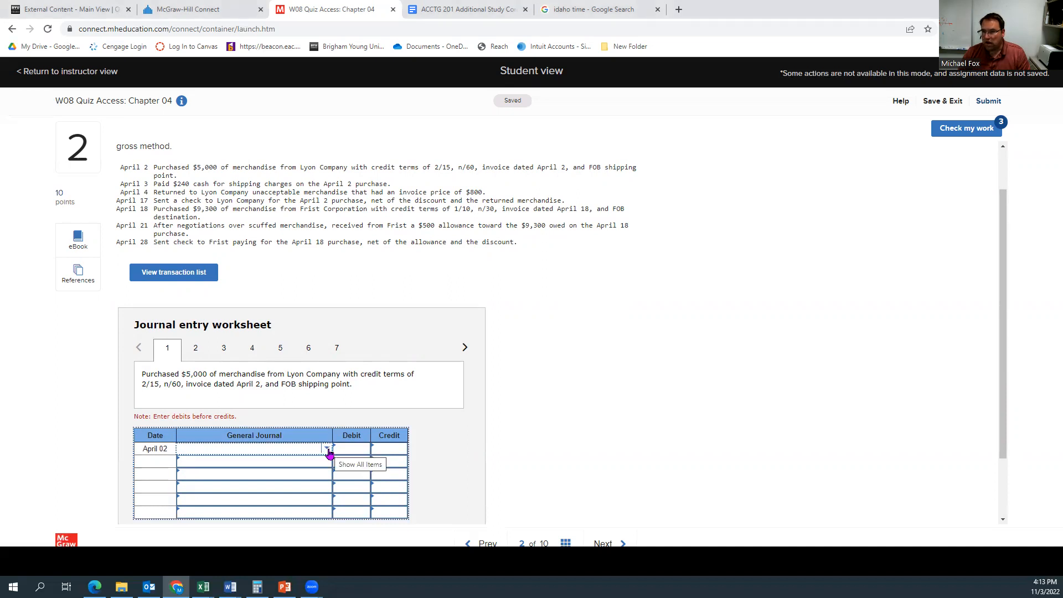
click(327, 449)
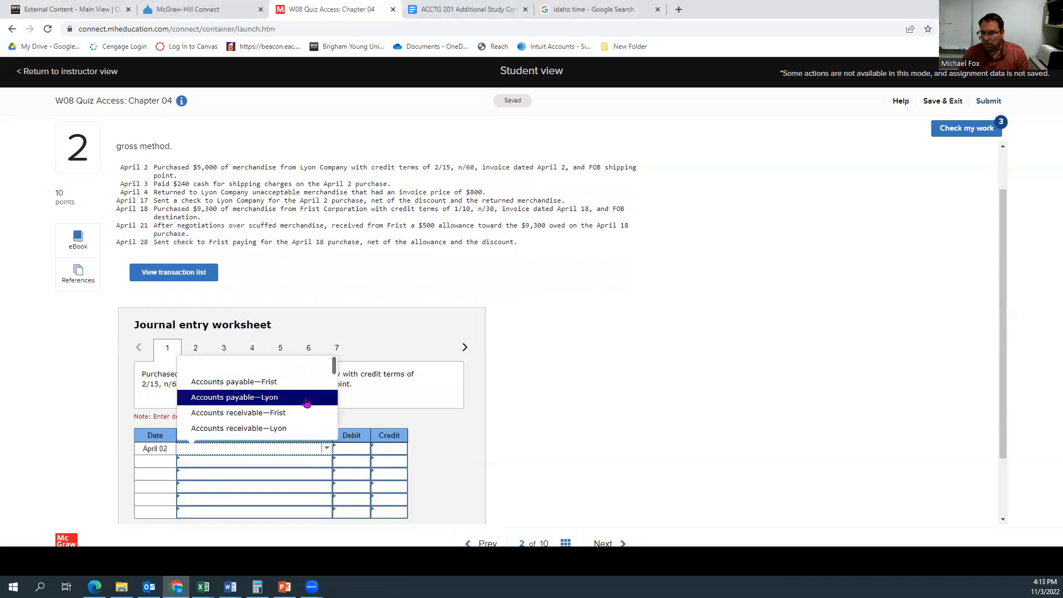
scroll(306, 403, down, 5)
scroll(294, 403, down, 1)
scroll(293, 404, down, 1)
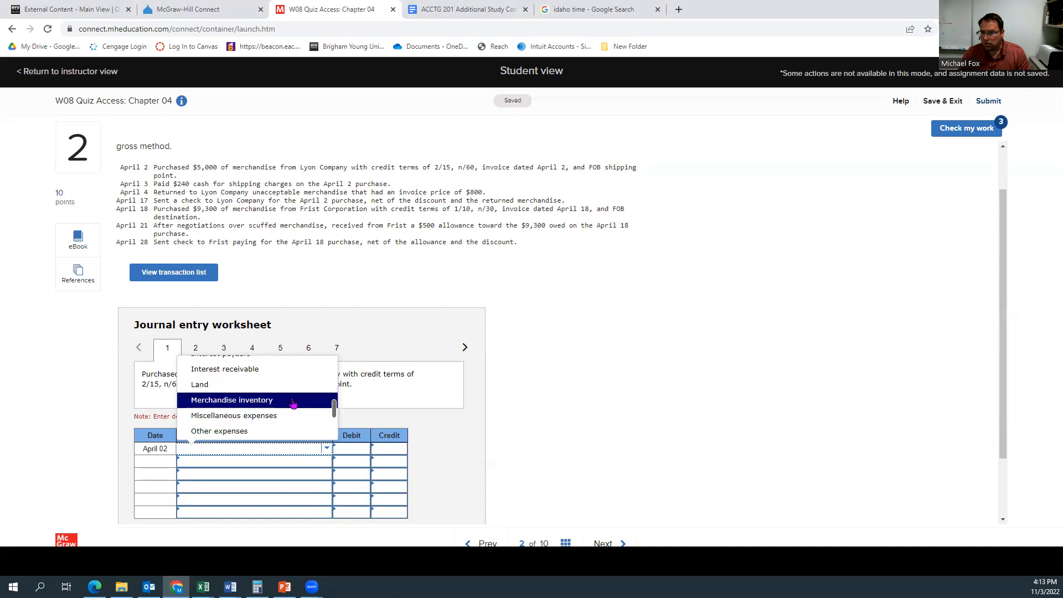
click(294, 402)
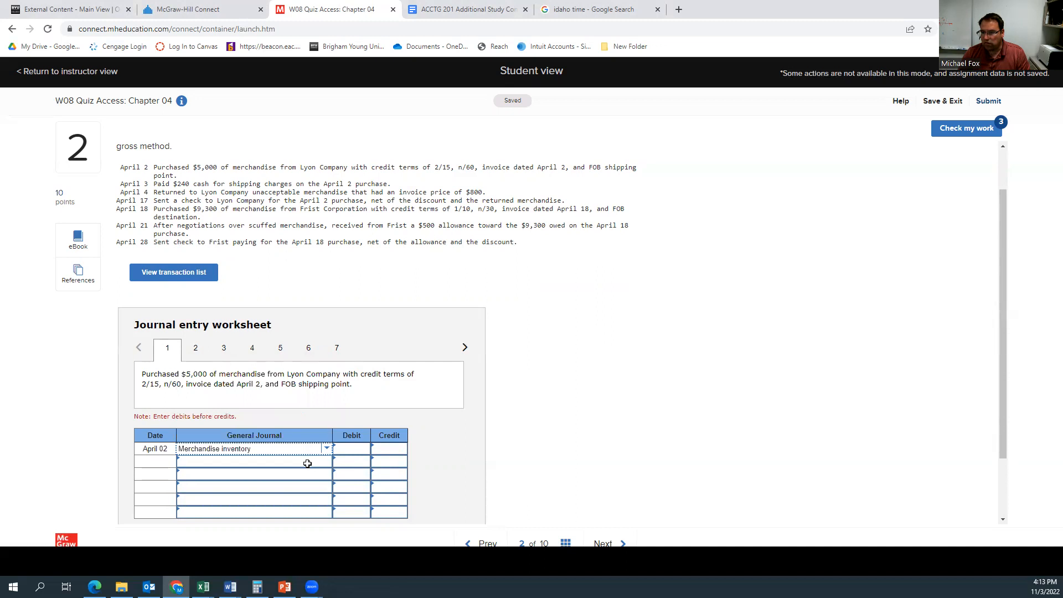
click(347, 448)
text(5000)
Step: Credit Accounts payable—Lyon for 5000 on the second line and record the April 2 entry
click(209, 461)
click(327, 465)
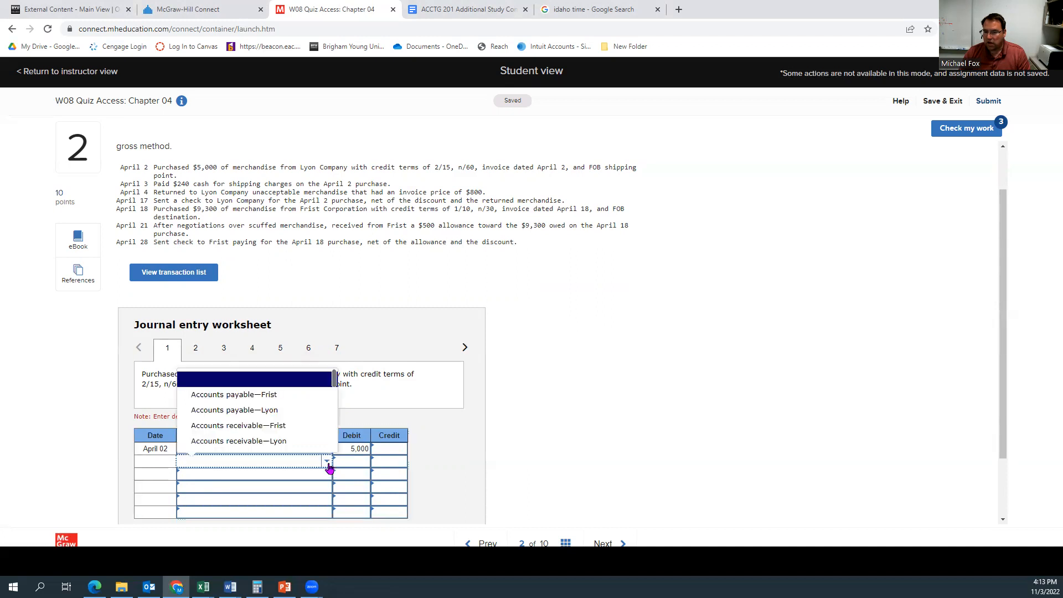
click(288, 410)
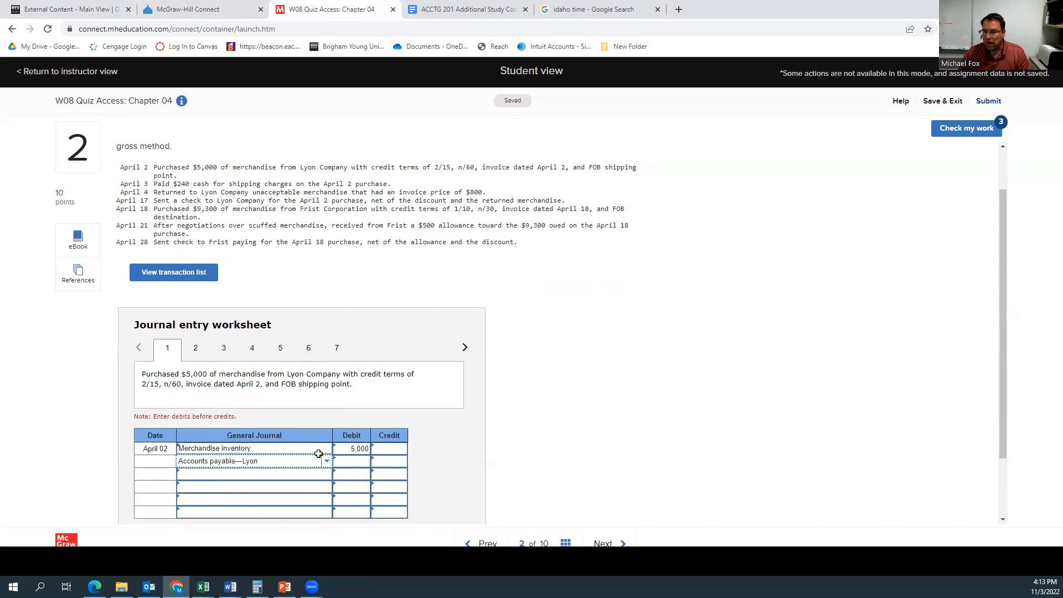
click(387, 462)
text(5000)
click(478, 433)
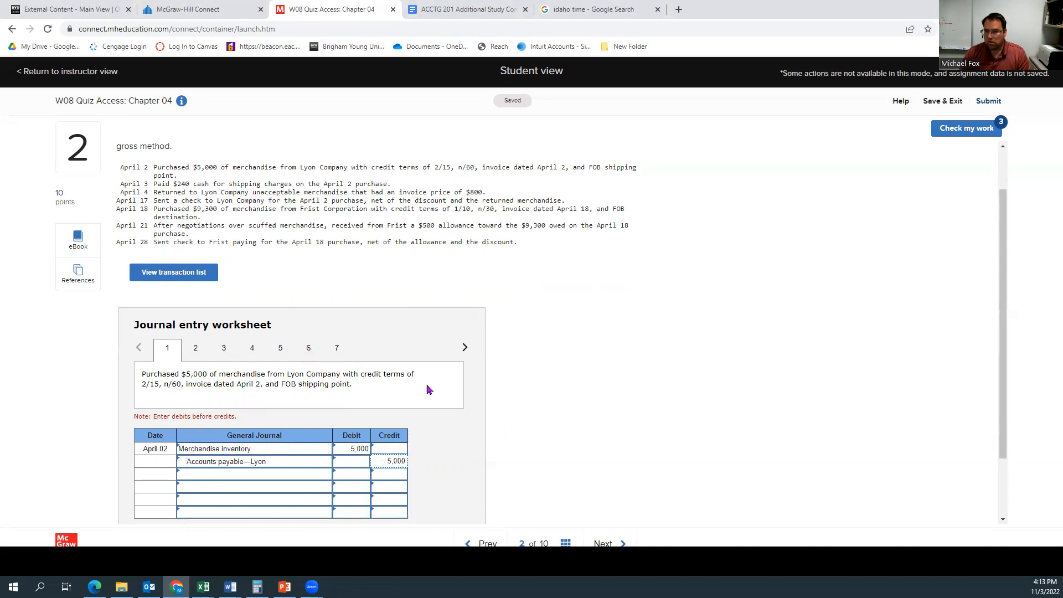
scroll(419, 383, down, 2)
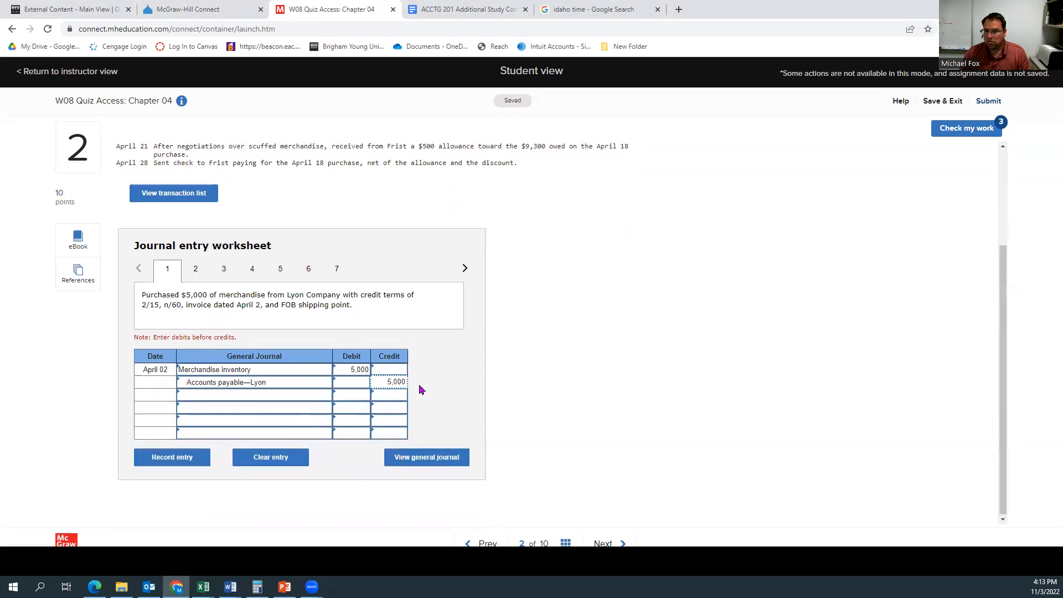
click(173, 454)
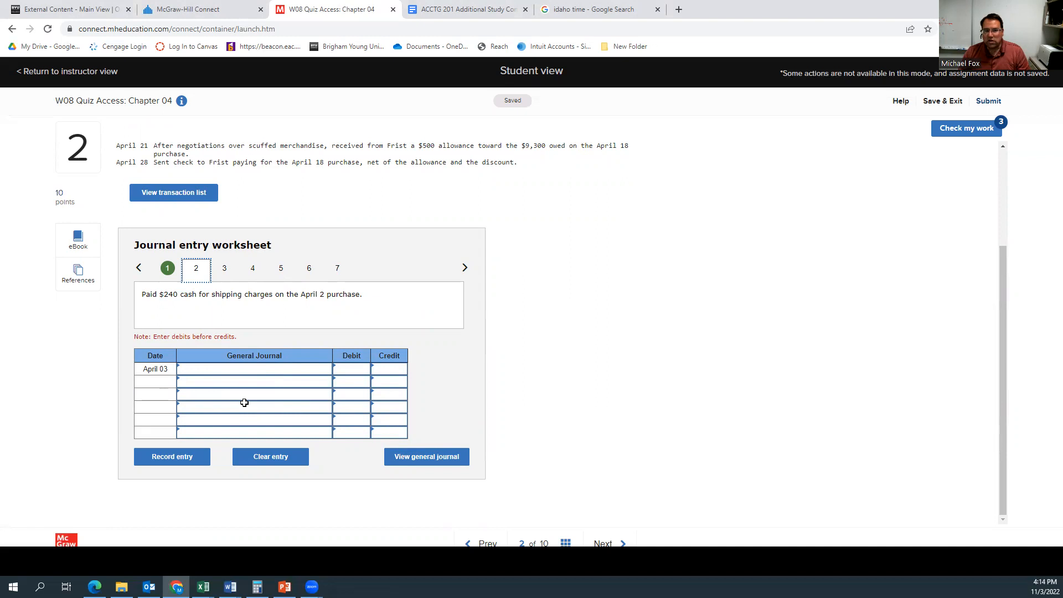
Step: Debit Merchandise inventory for 240 on the first line of the April 3 shipping charges entry
click(292, 368)
click(326, 370)
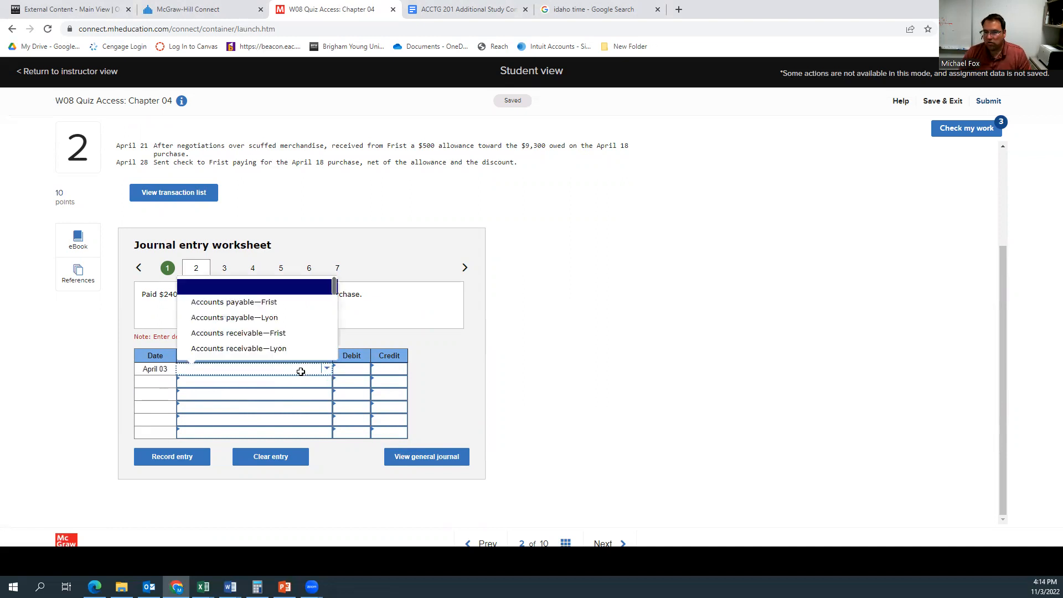
scroll(257, 344, down, 3)
scroll(257, 345, down, 5)
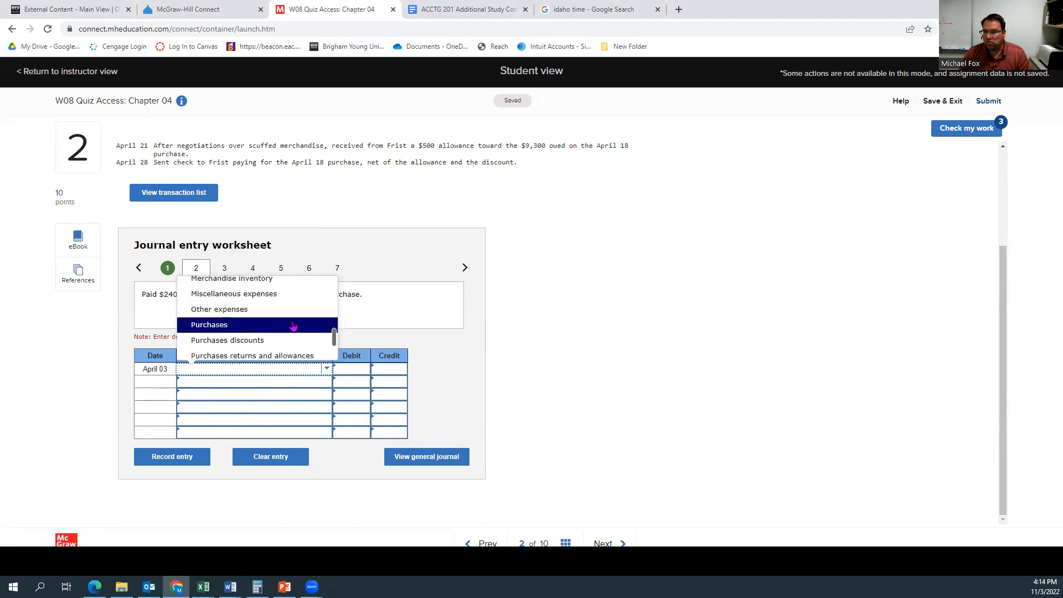
scroll(291, 325, down, 1)
scroll(291, 325, up, 1)
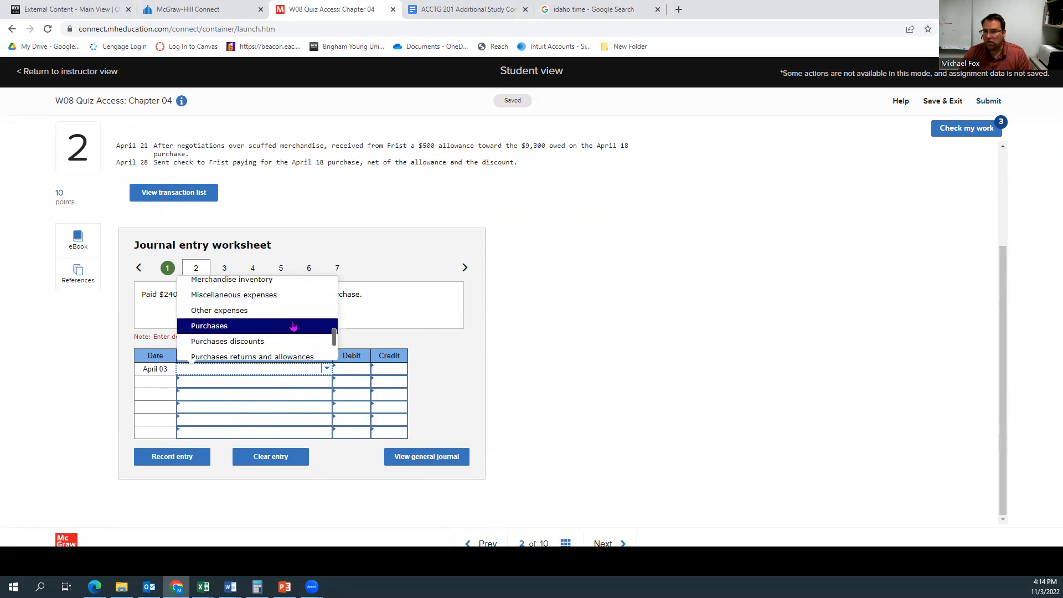
click(271, 283)
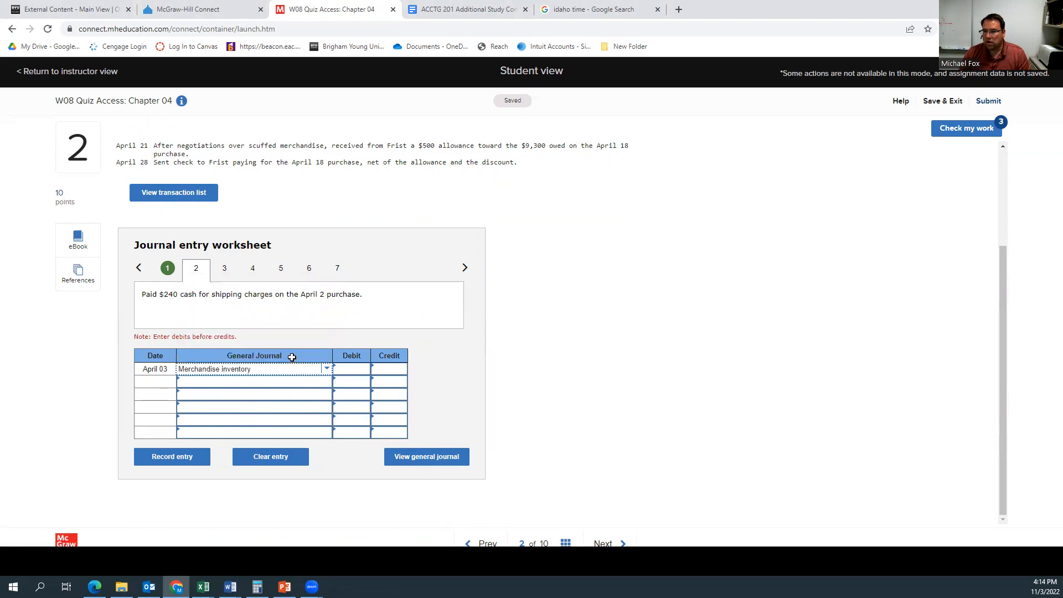
click(350, 369)
text(240)
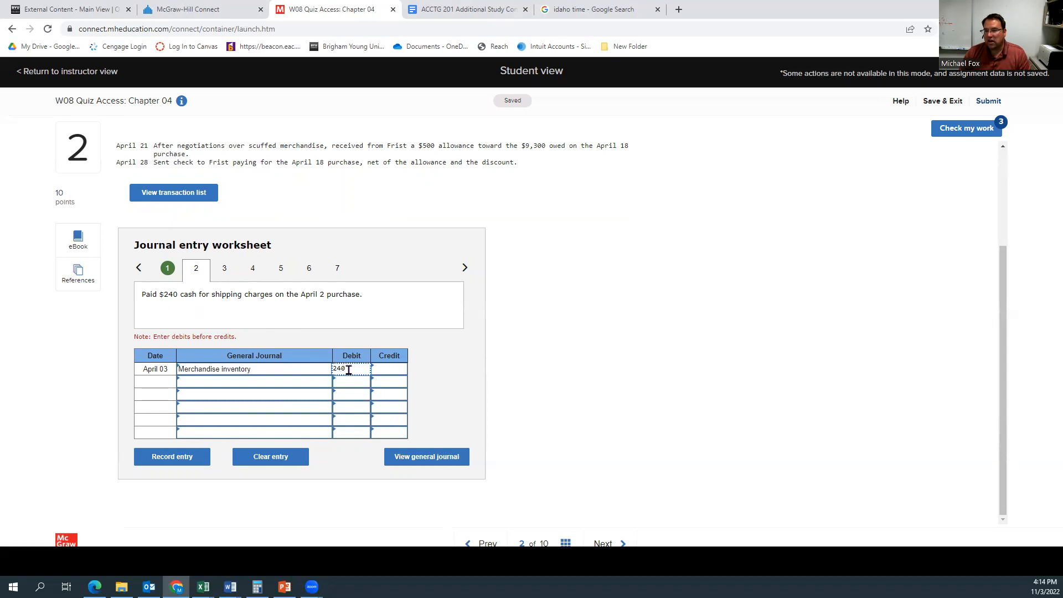
Step: Credit Cash on the second line for the $240 shipping charges and record the April 3 entry
click(275, 383)
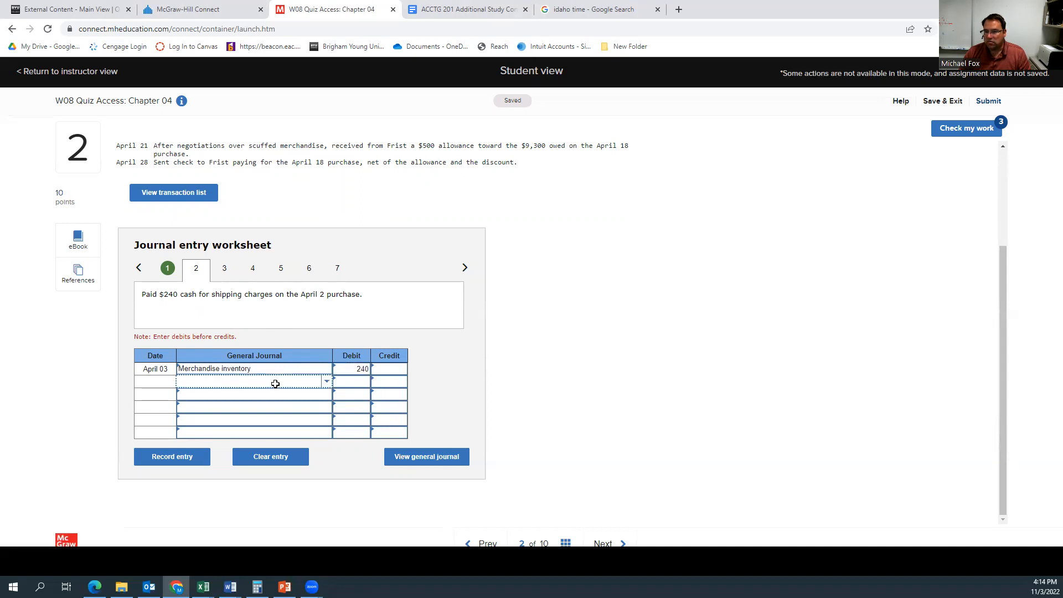
click(326, 385)
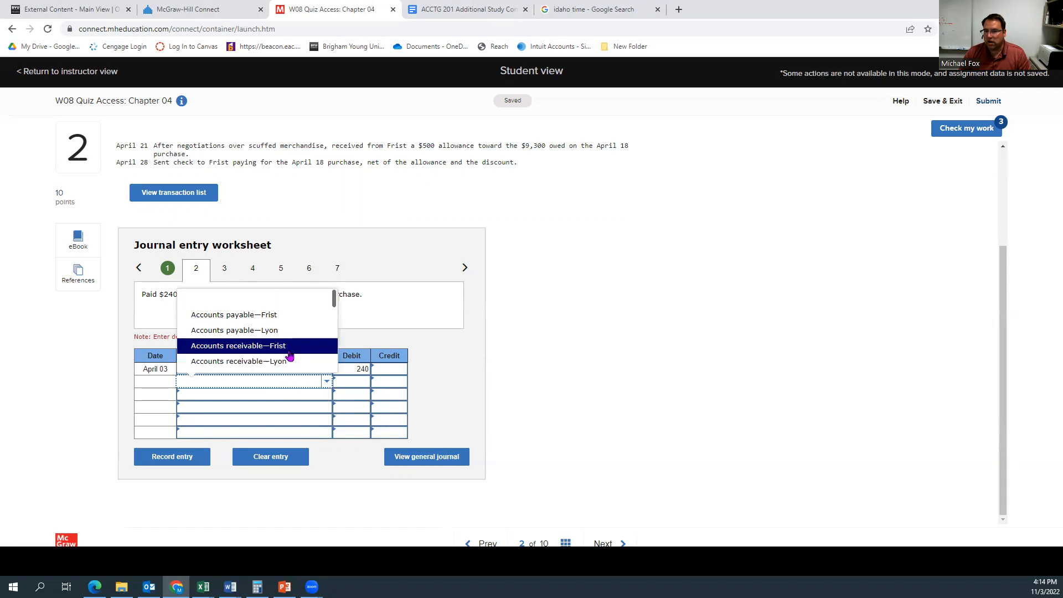
scroll(289, 355, down, 2)
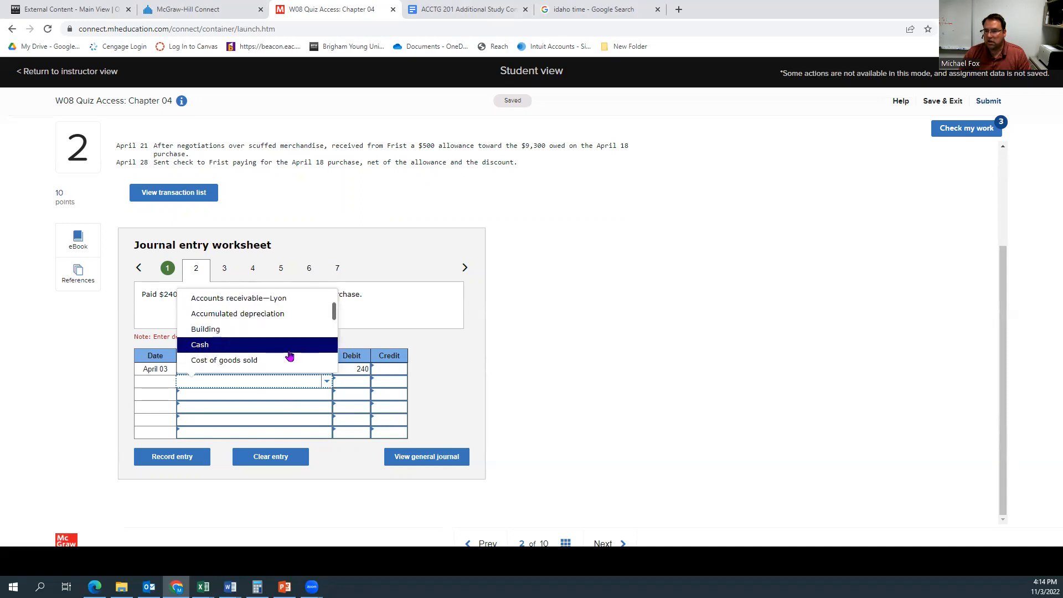
click(289, 346)
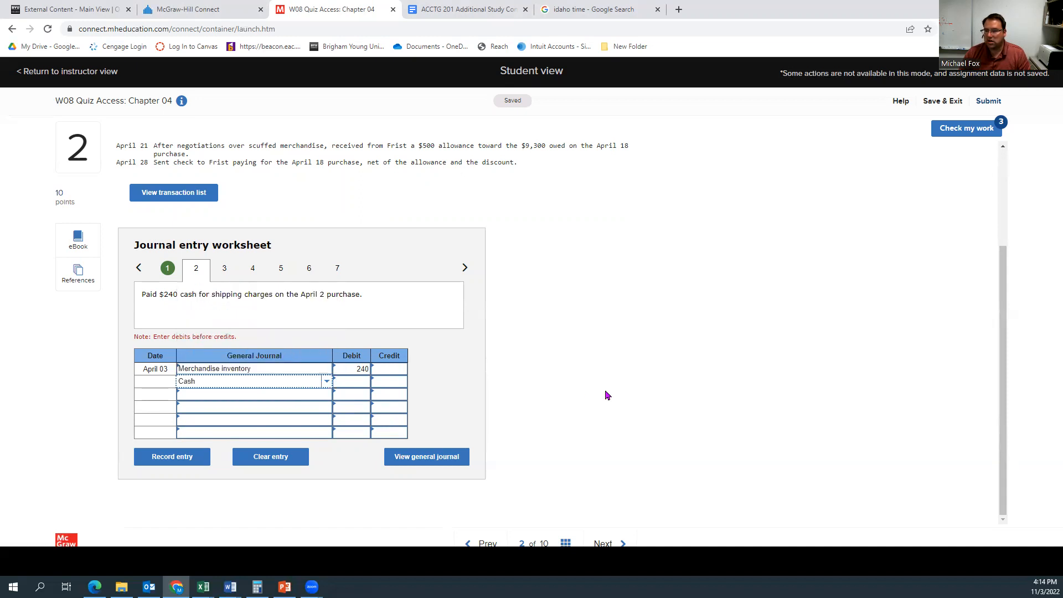
click(188, 460)
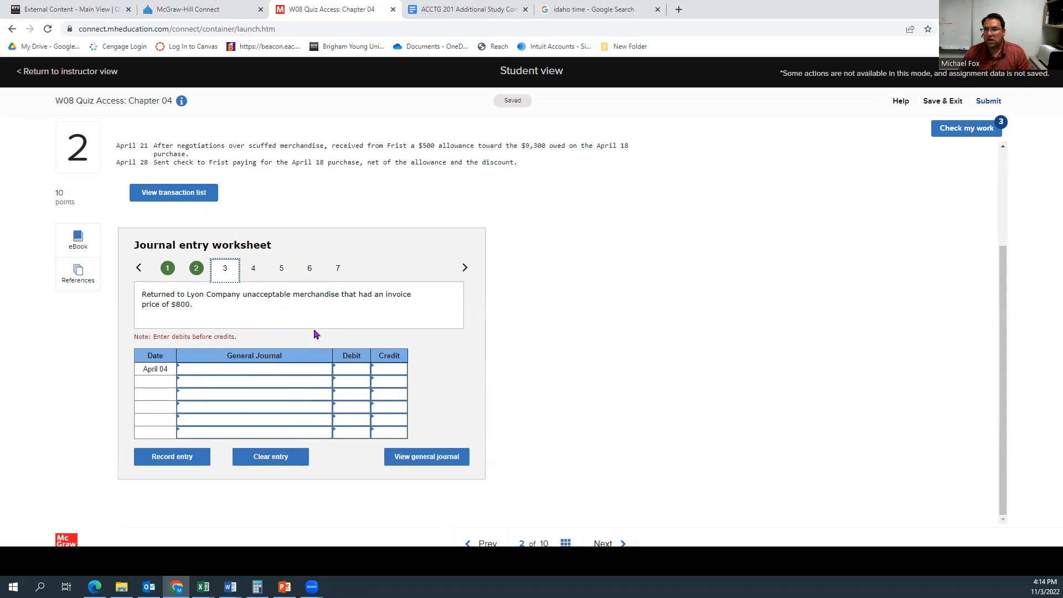
Step: Debit Accounts payable—Lyon for 800 on the first line of the April 4 merchandise return entry
click(276, 369)
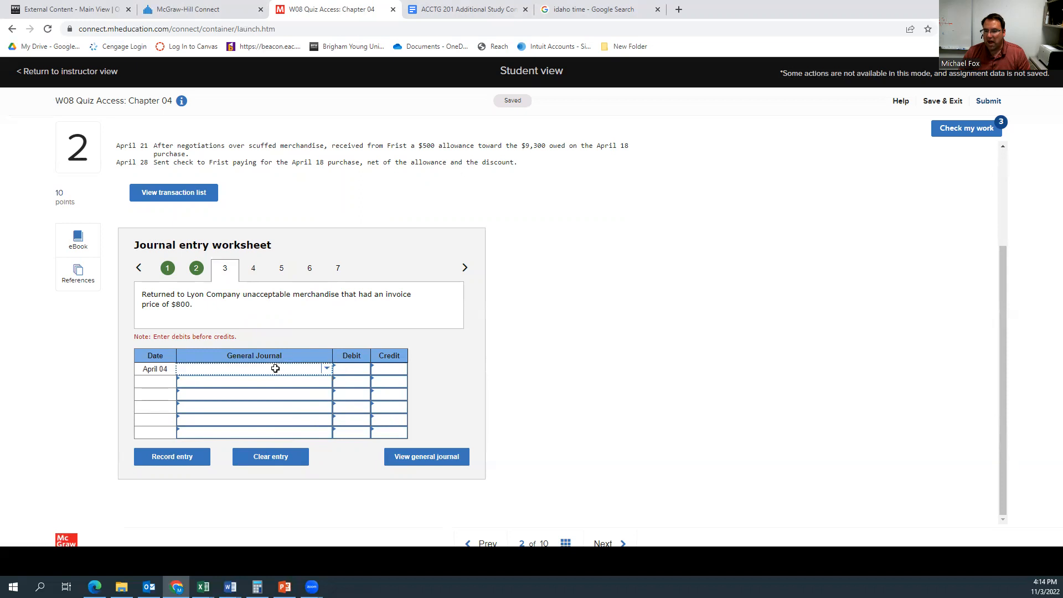
click(328, 369)
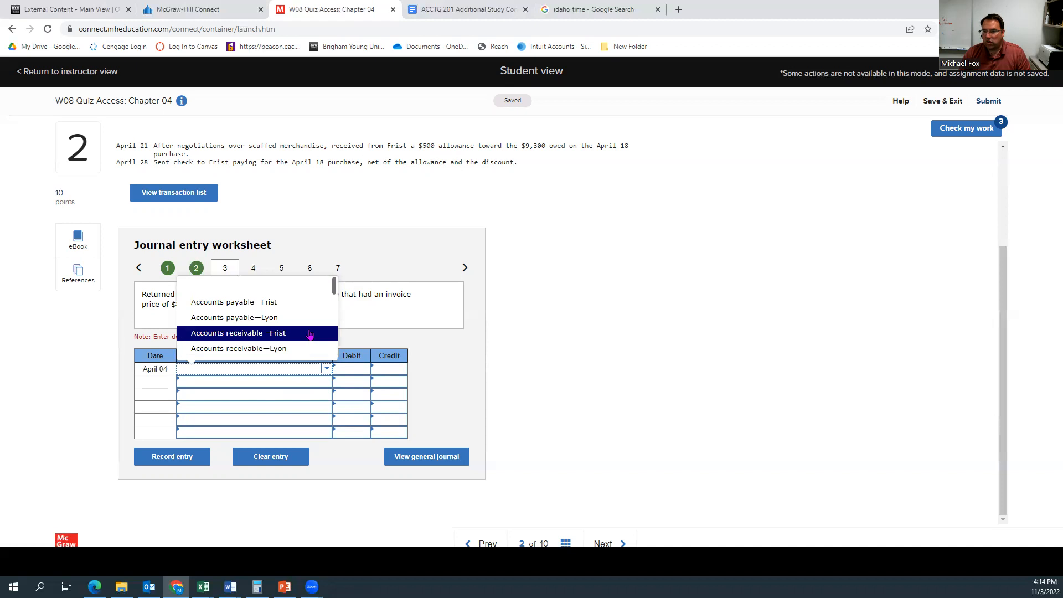
click(295, 319)
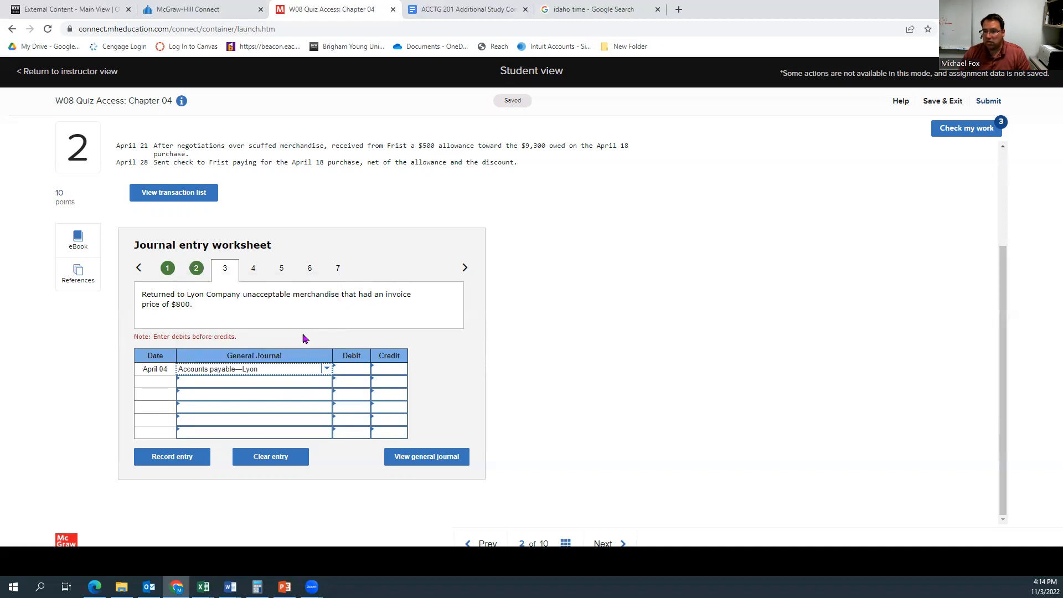
click(354, 368)
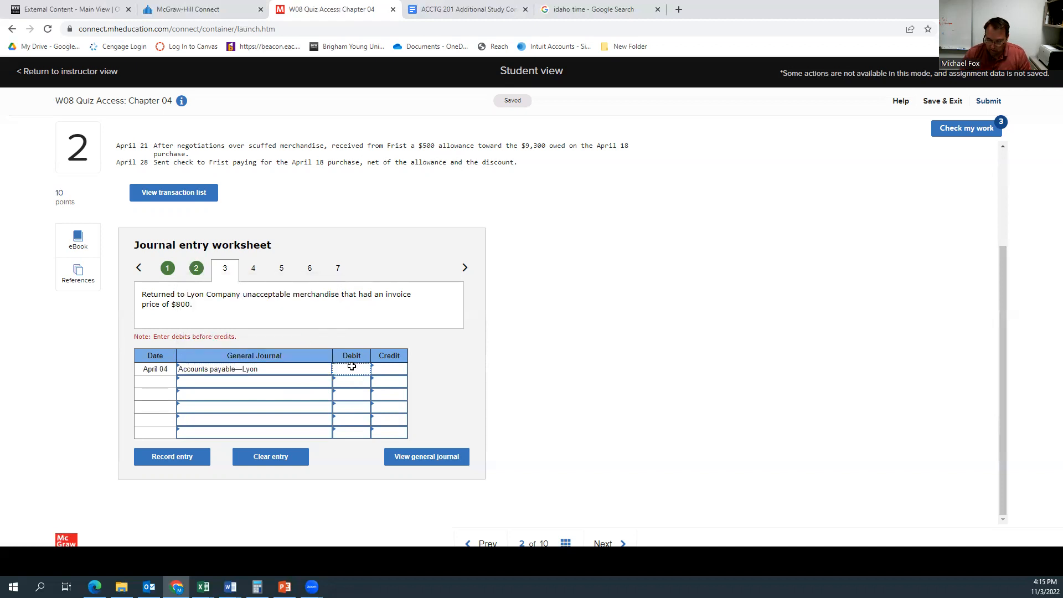
text(800)
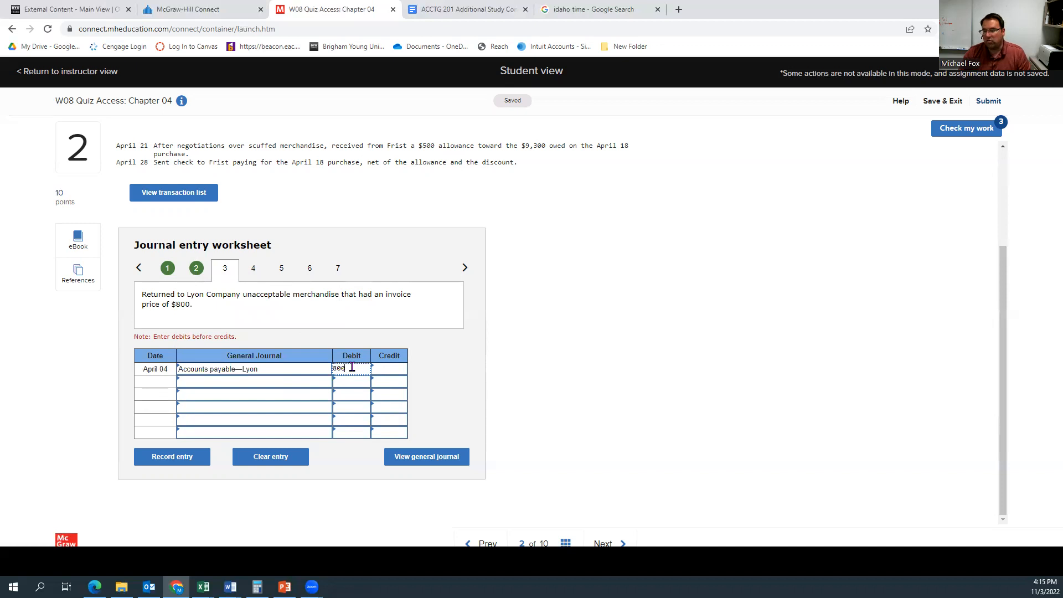
click(438, 351)
Step: Credit Merchandise inventory for 800 on the second line and record the April 4 entry
click(238, 382)
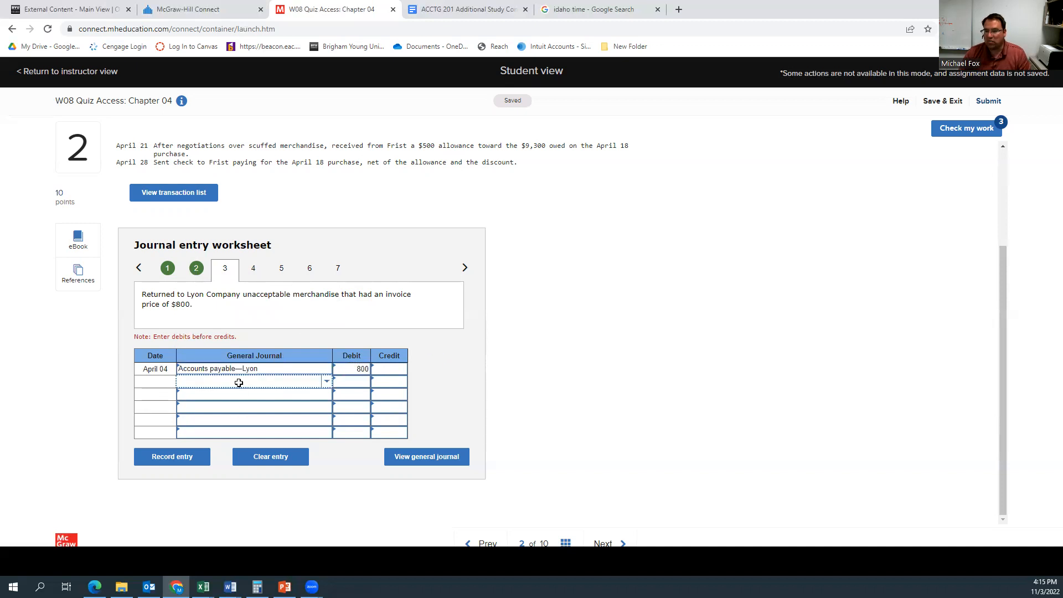
click(326, 383)
scroll(288, 341, down, 2)
scroll(289, 342, up, 2)
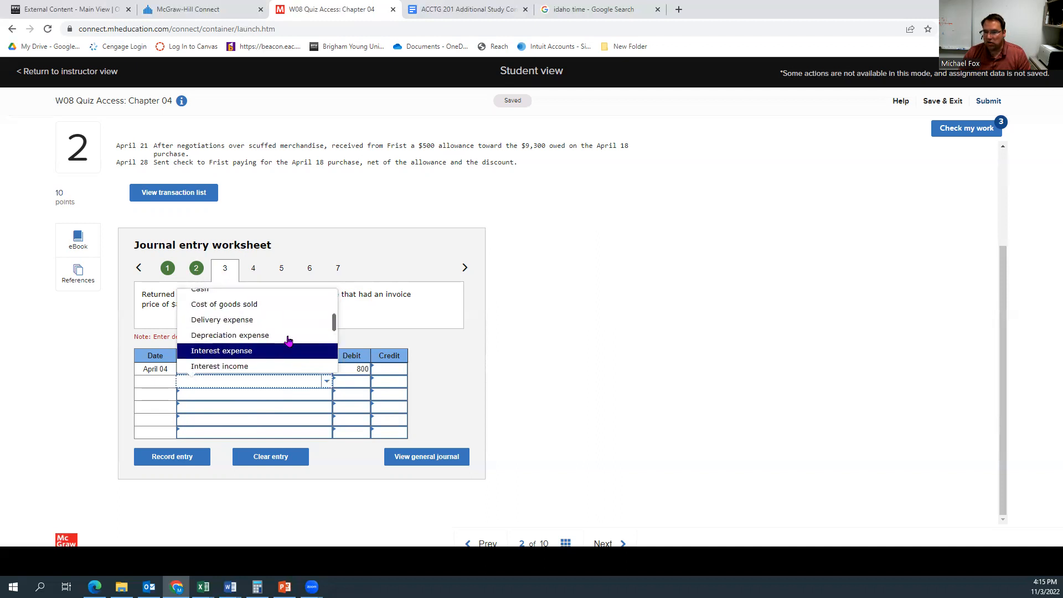
scroll(288, 342, down, 5)
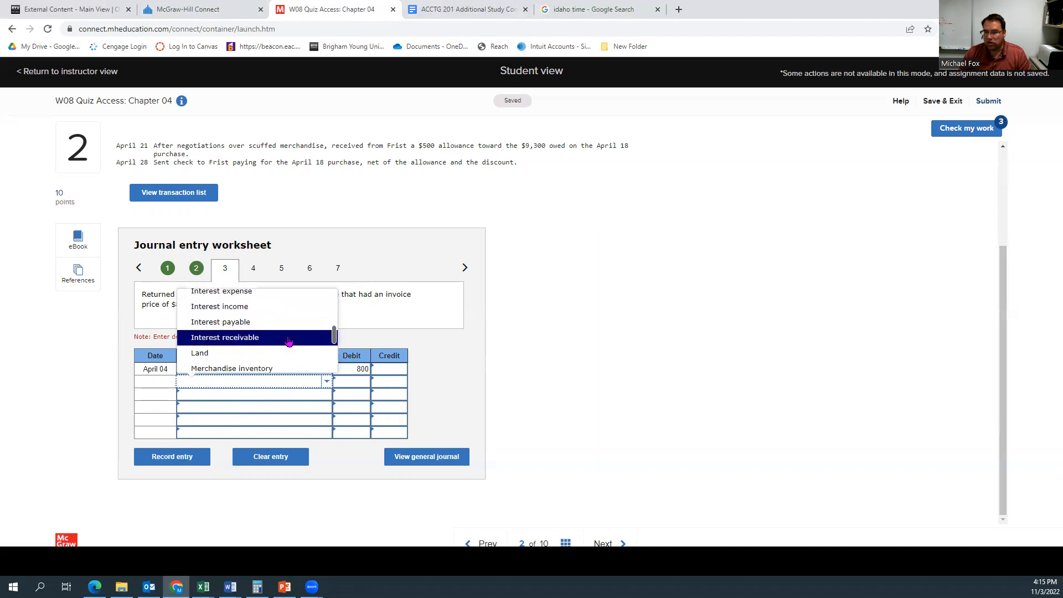
click(271, 368)
click(390, 383)
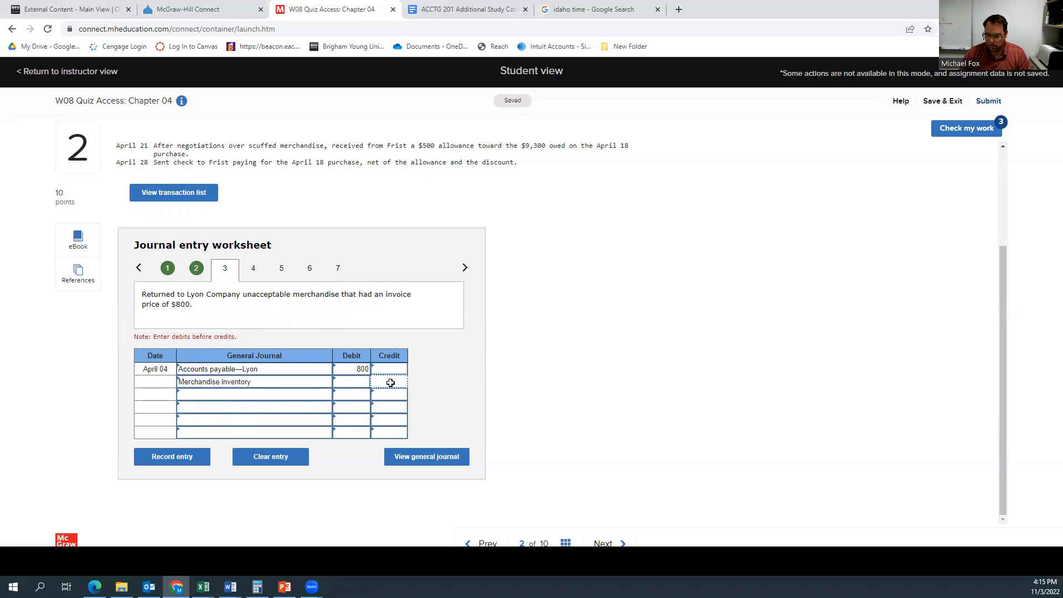
text(800)
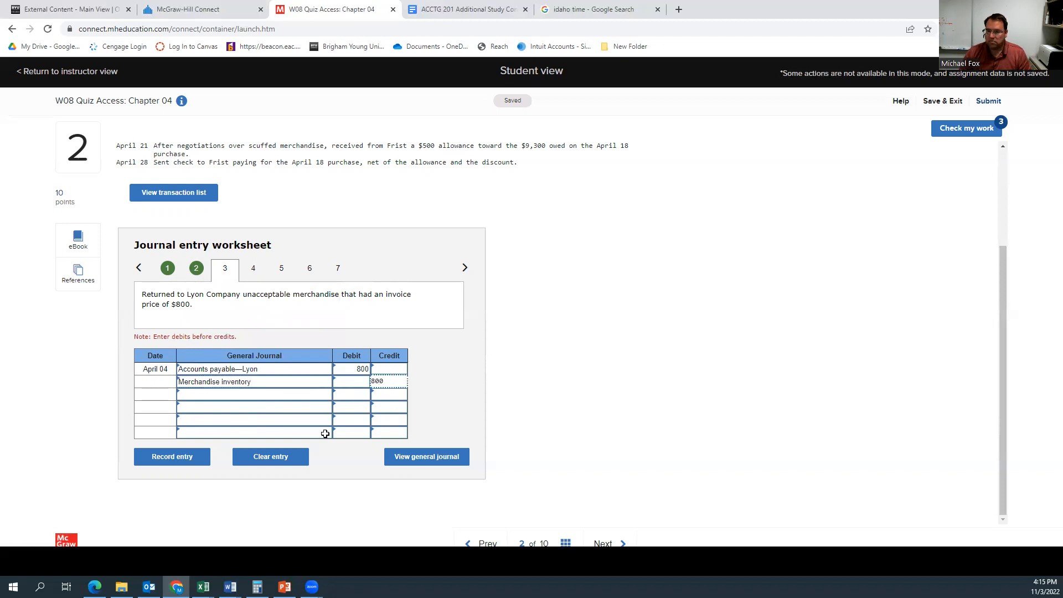
click(201, 462)
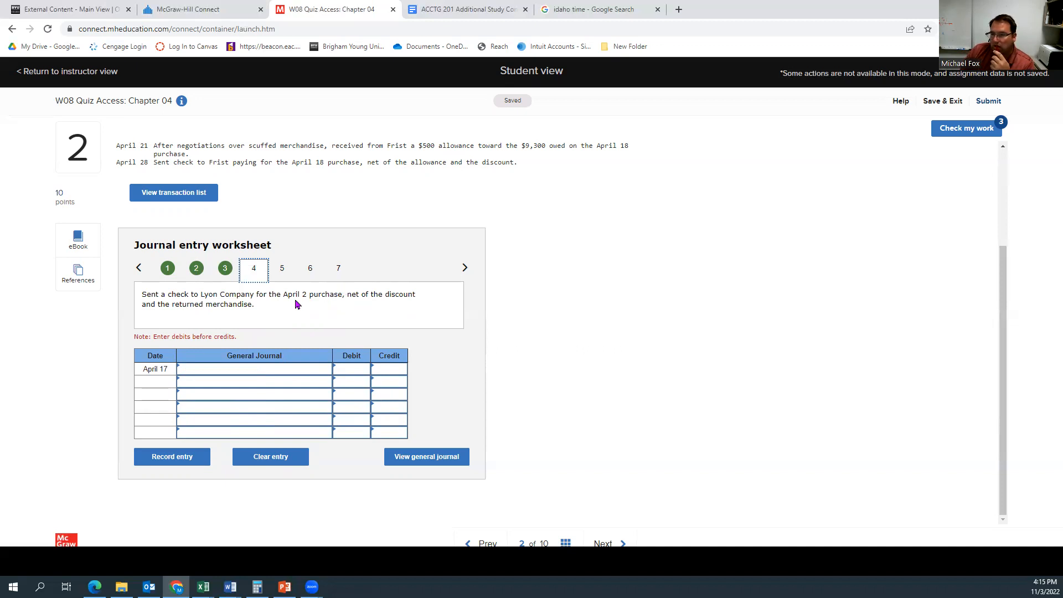
Step: Review the April 4 return entry, then switch to Calculator and compute 5000 minus 800, multiplied by 0.98
scroll(351, 197, up, 2)
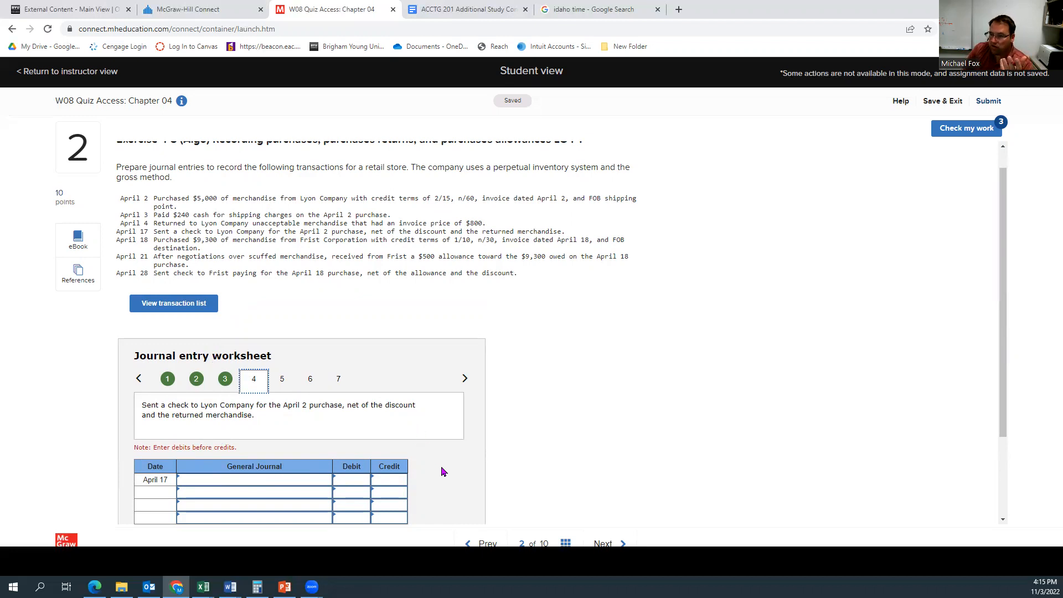
click(223, 382)
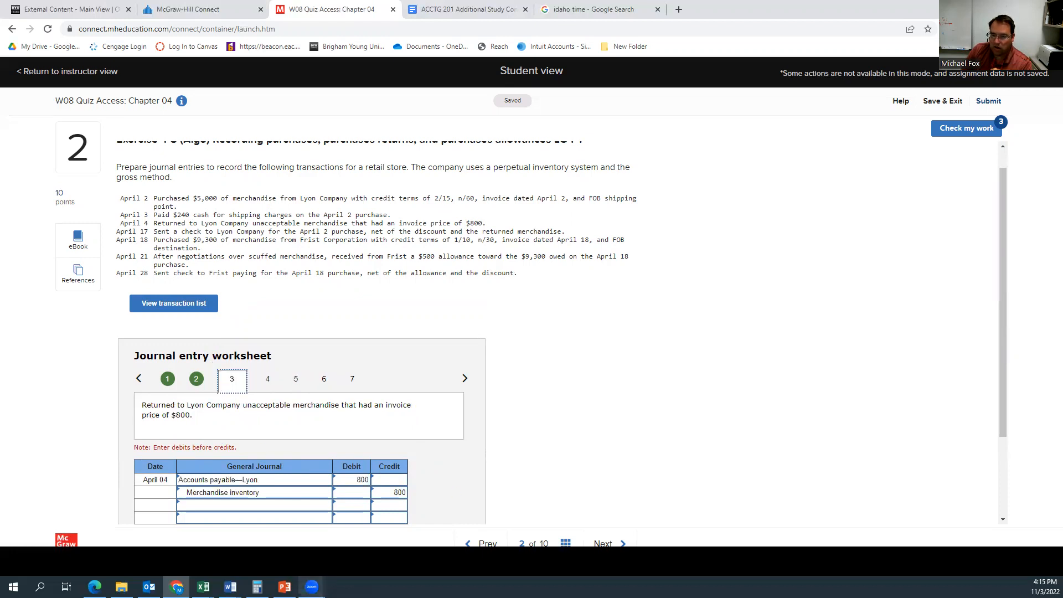
click(257, 586)
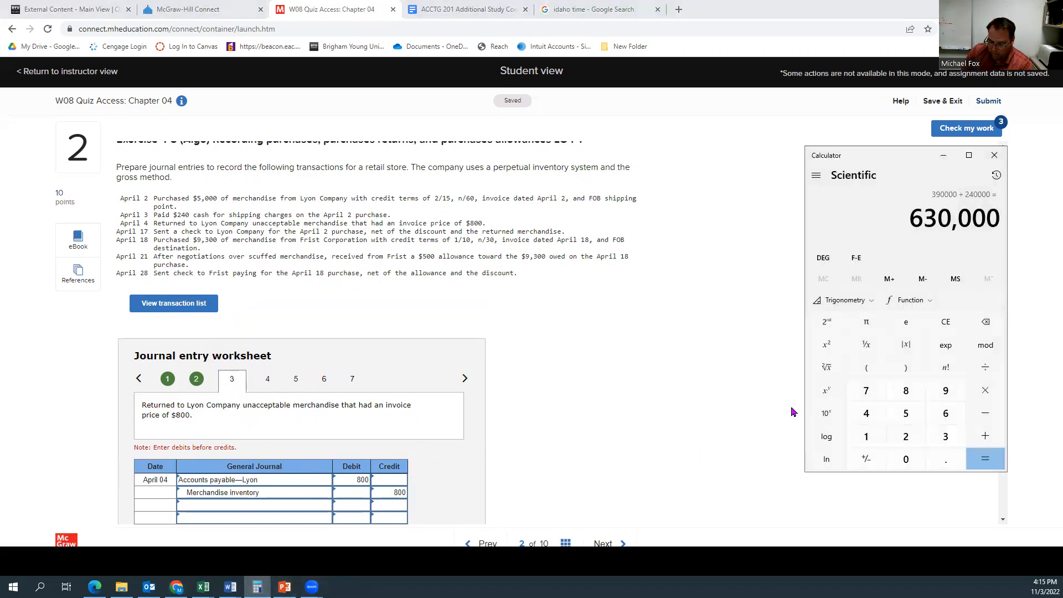
text(5000)
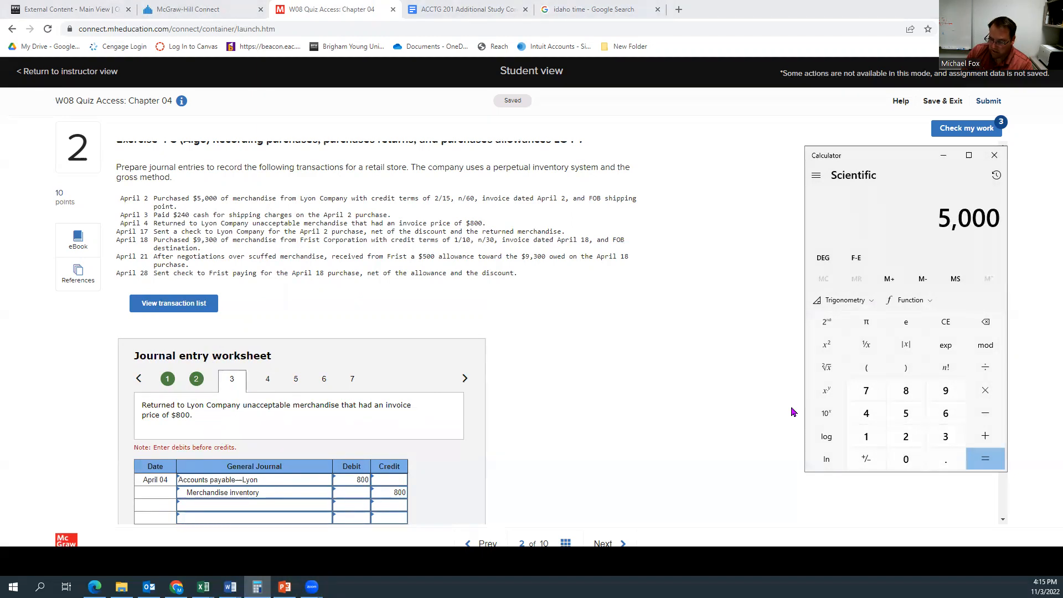
key(minus)
text(800)
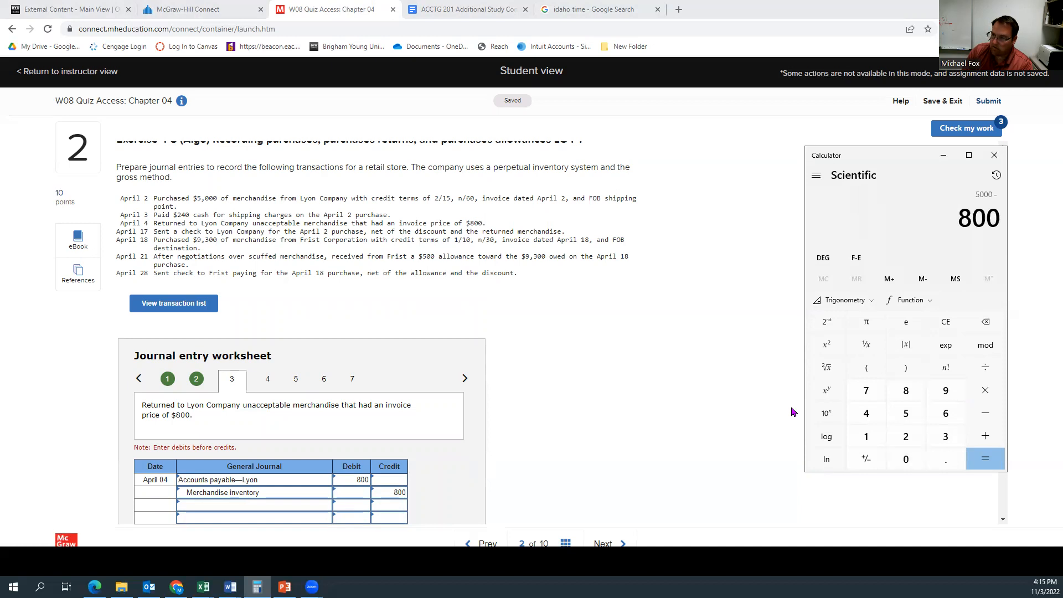
key(Return)
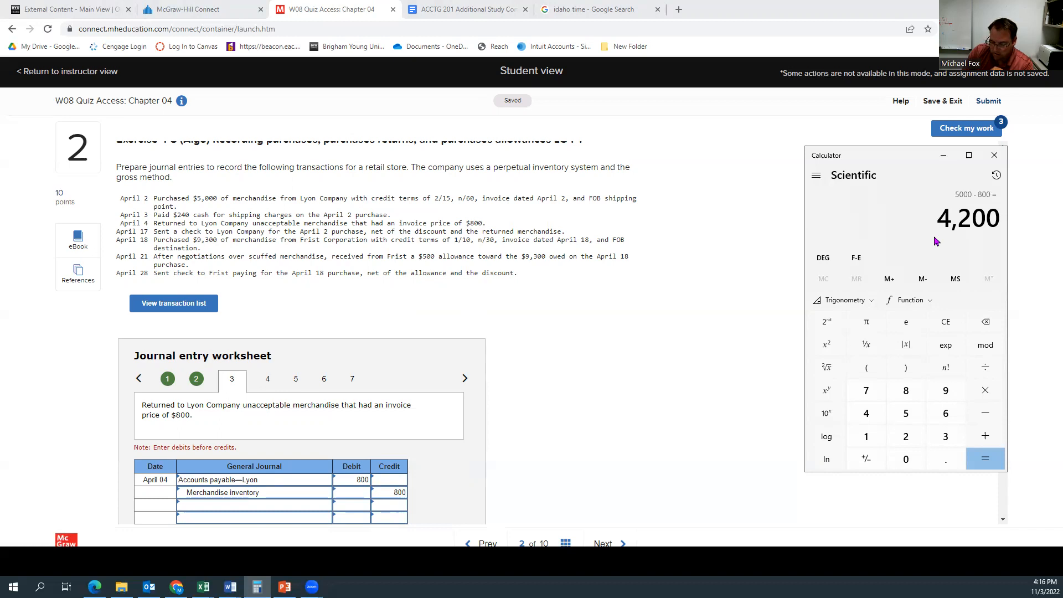
key(asterisk)
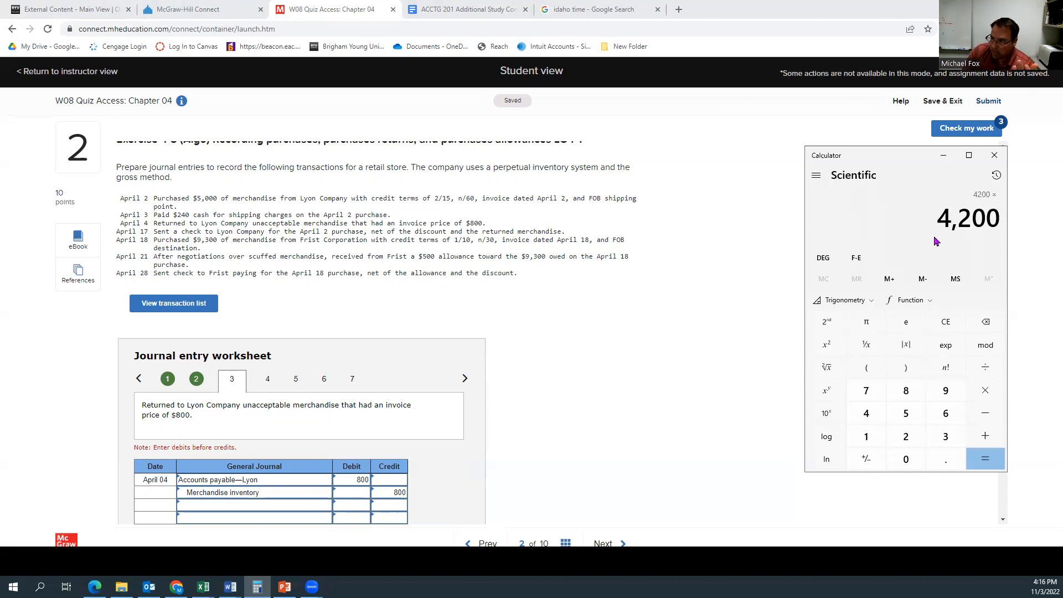
text(.98)
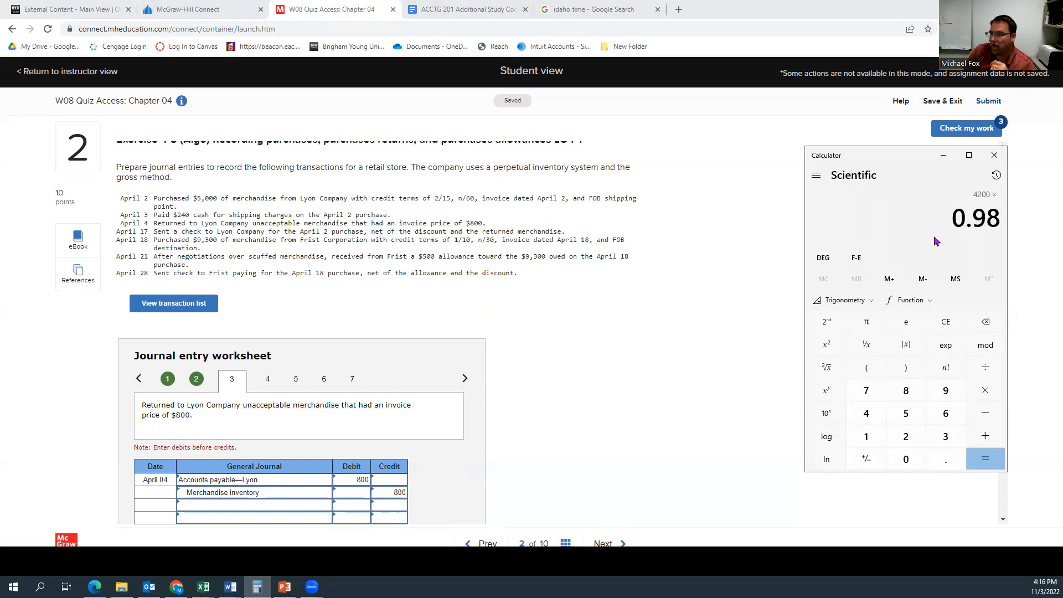
key(Return)
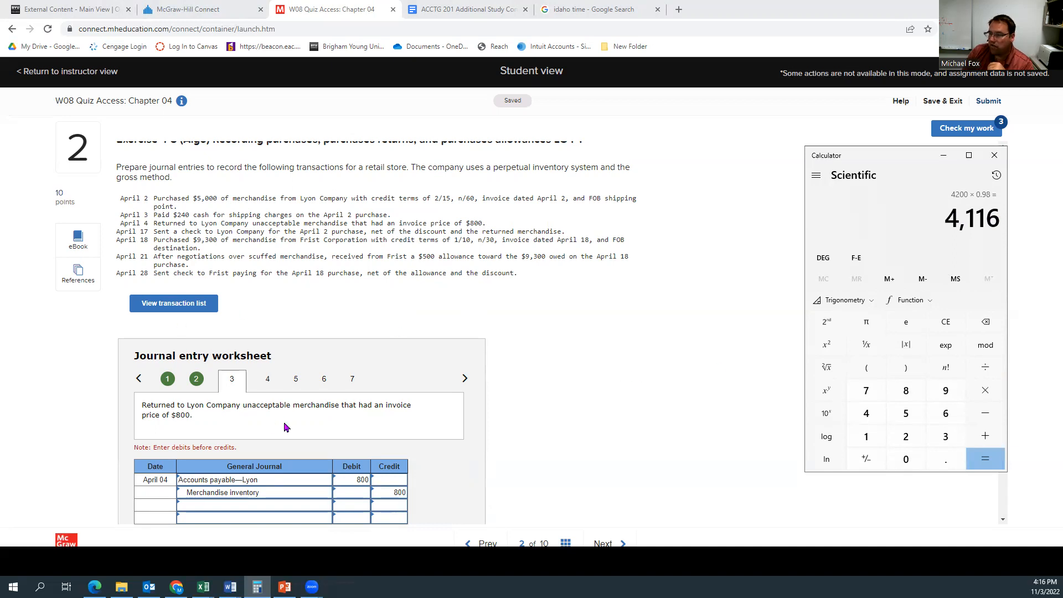
Step: Debit Accounts payable—Lyon for 4200 on the first line of the April 17 payment entry
scroll(286, 427, down, 2)
click(266, 270)
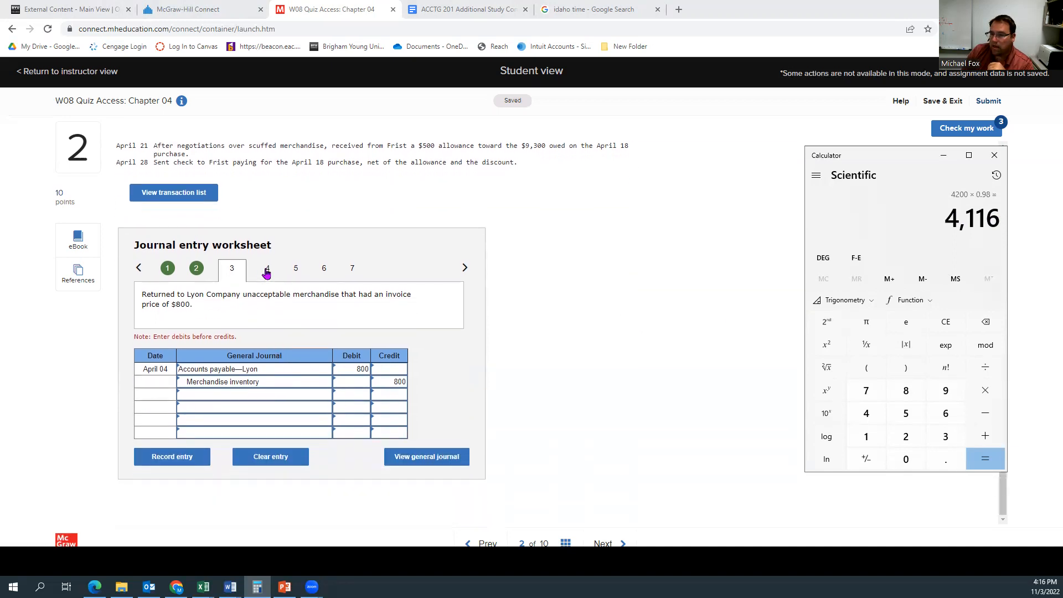
click(226, 370)
click(326, 369)
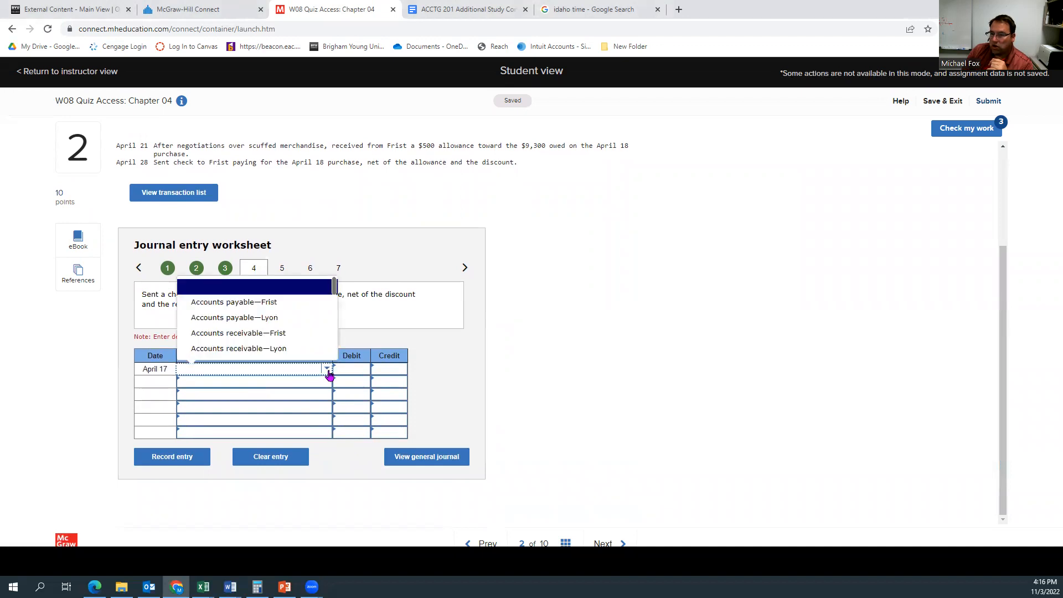
click(255, 317)
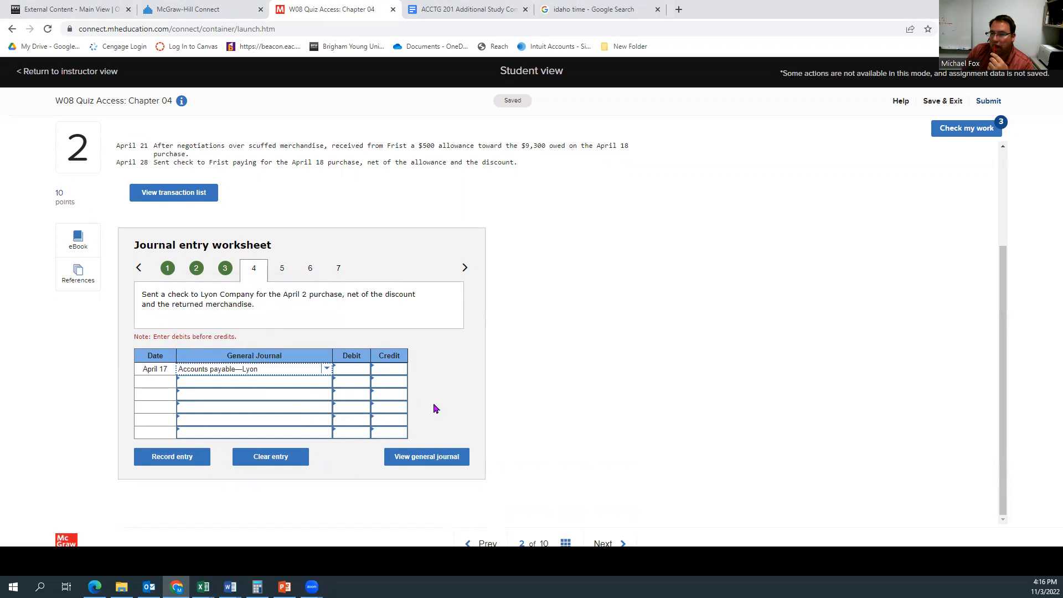
scroll(435, 408, up, 2)
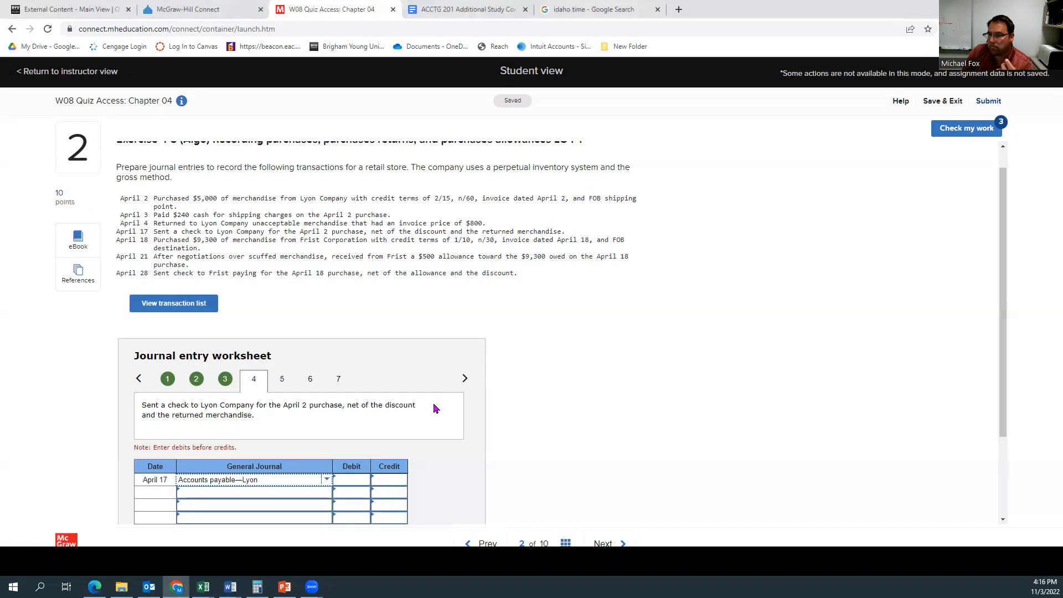
click(349, 480)
text(4200)
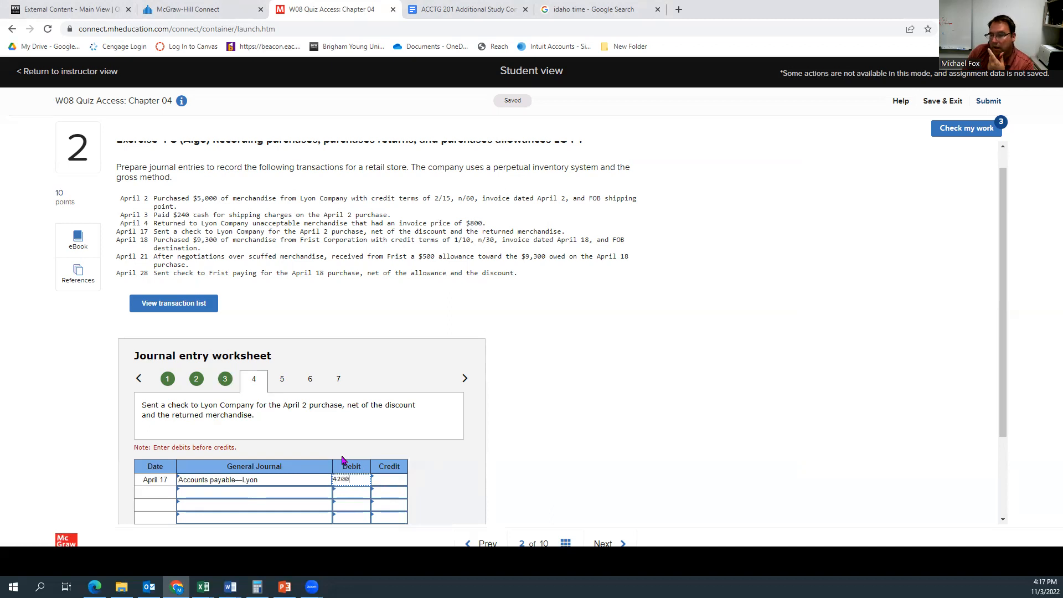
Step: Credit Cash for 4116 on the third line of the April 17 entry, leaving the second line free
click(283, 507)
click(326, 505)
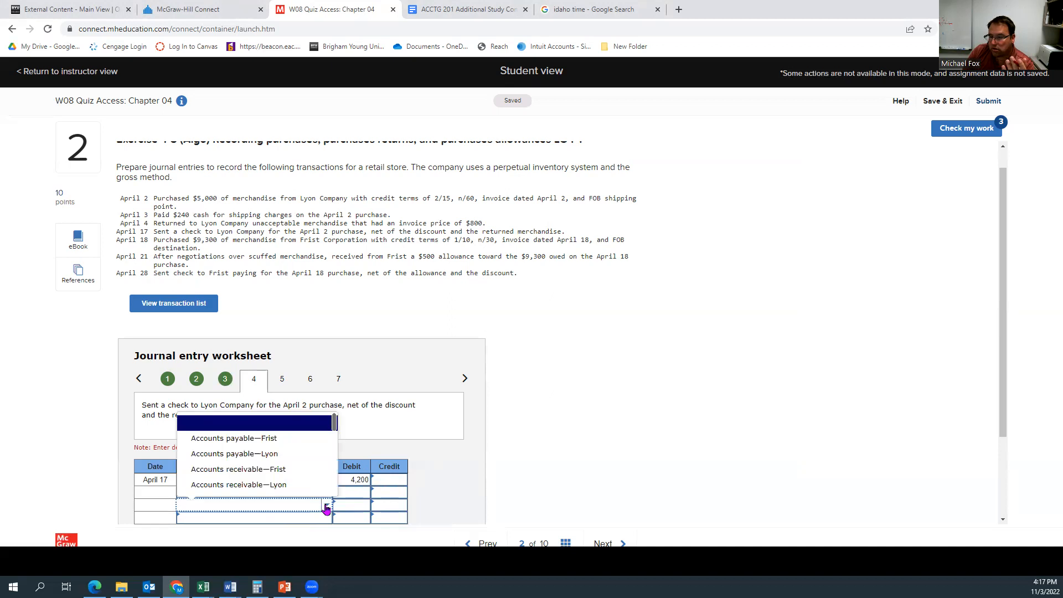
scroll(289, 489, down, 3)
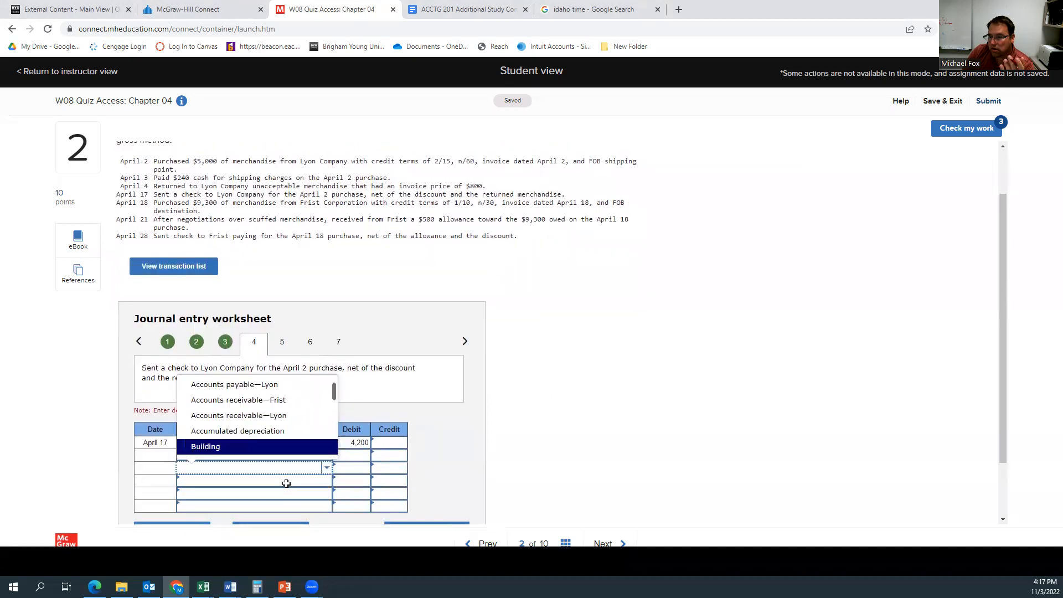
scroll(238, 353, down, 1)
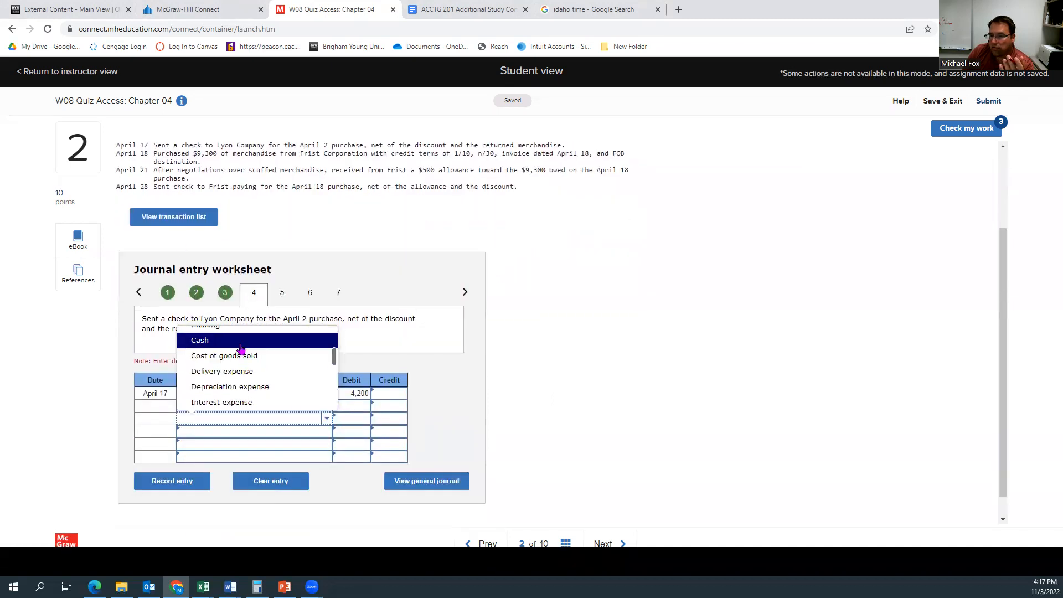
click(240, 347)
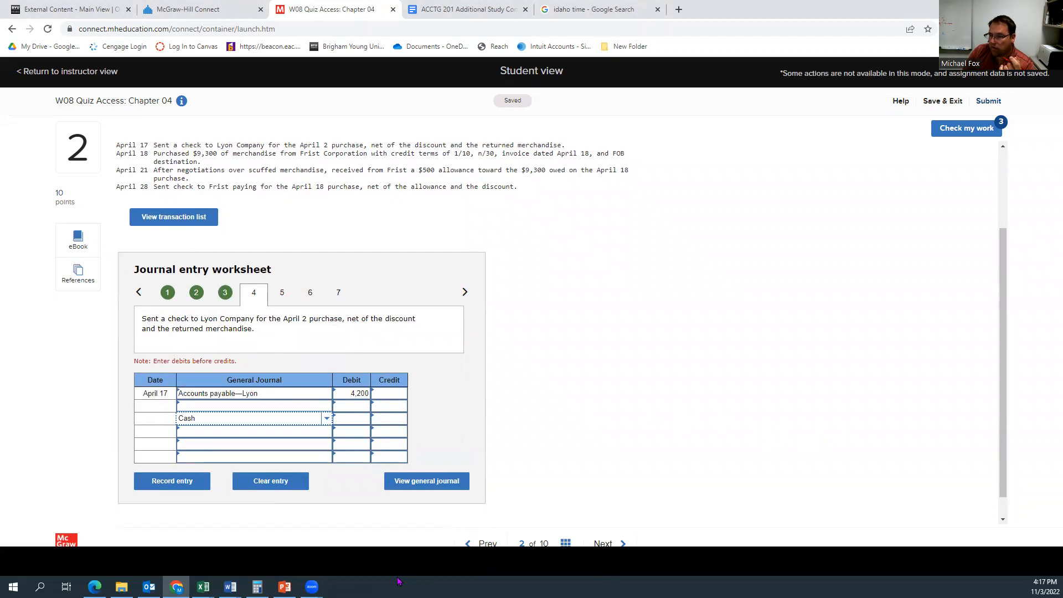
click(257, 586)
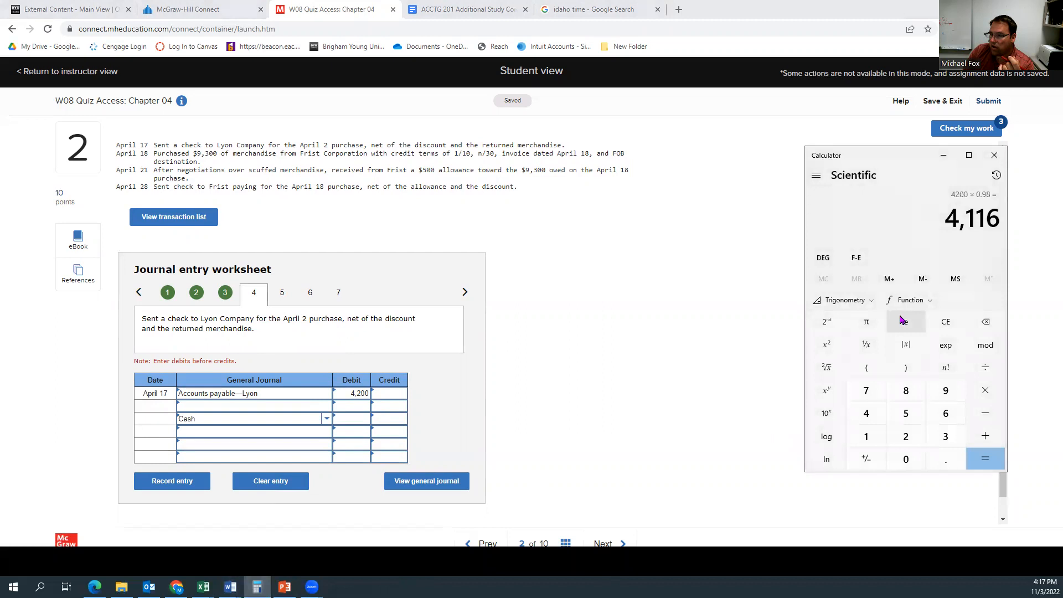
click(382, 423)
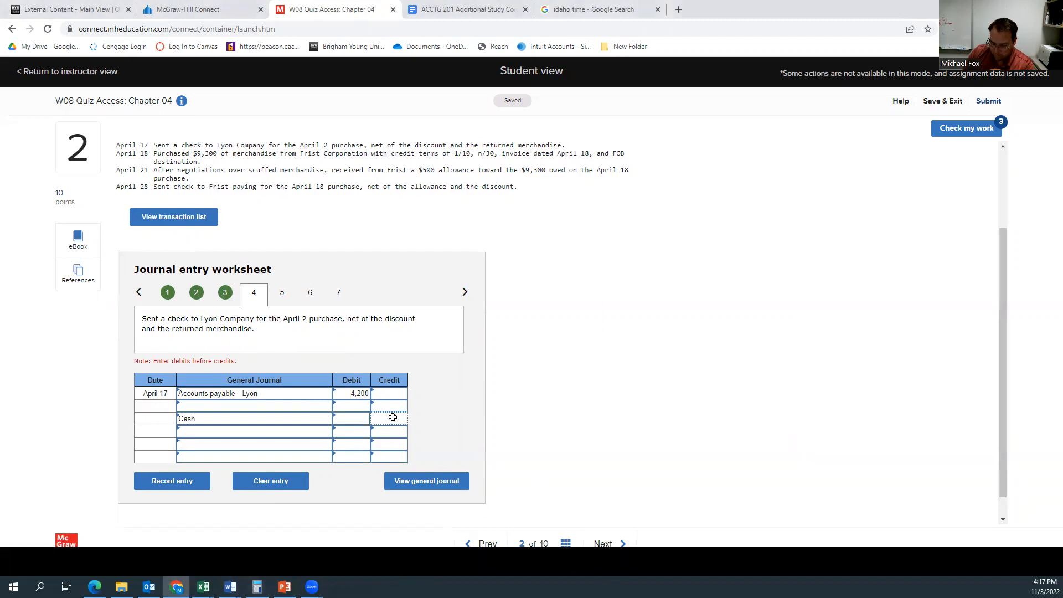
text(4116)
click(388, 431)
Step: Credit Merchandise inventory for the 84 discount on the second line and record the April 17 entry
click(395, 409)
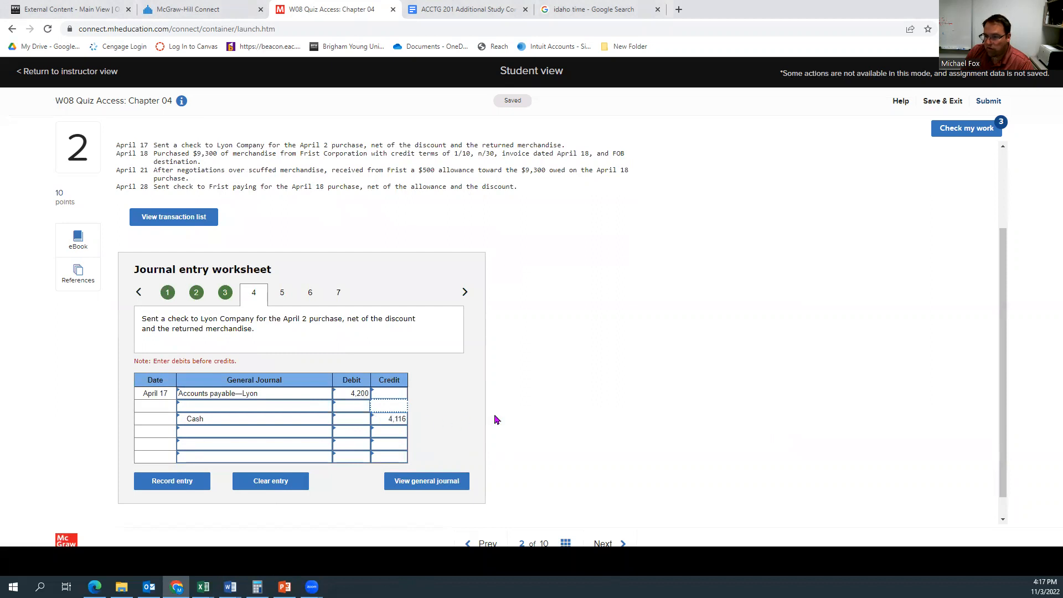
text(84)
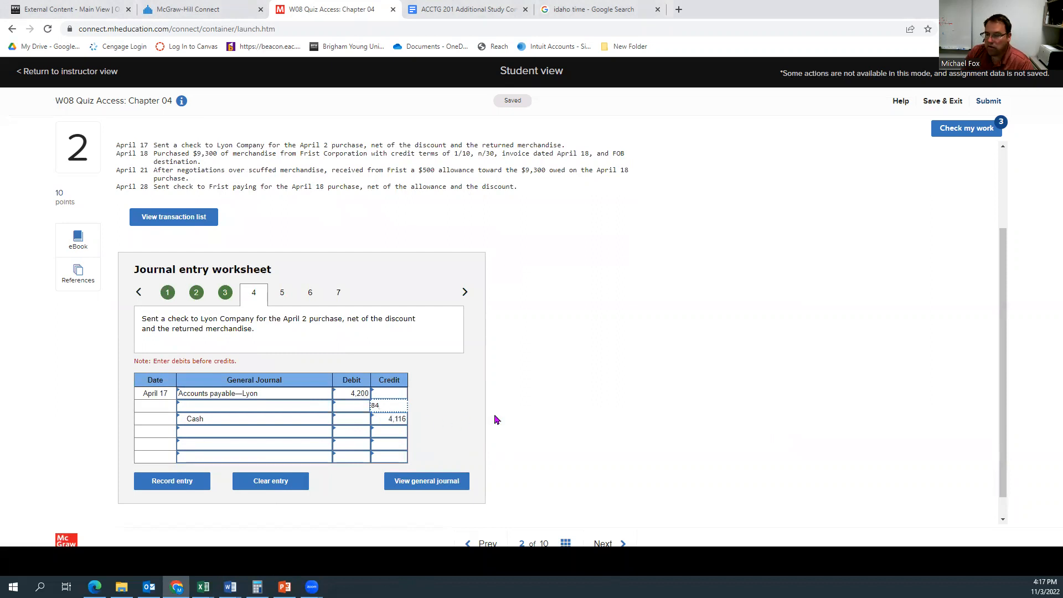
click(287, 406)
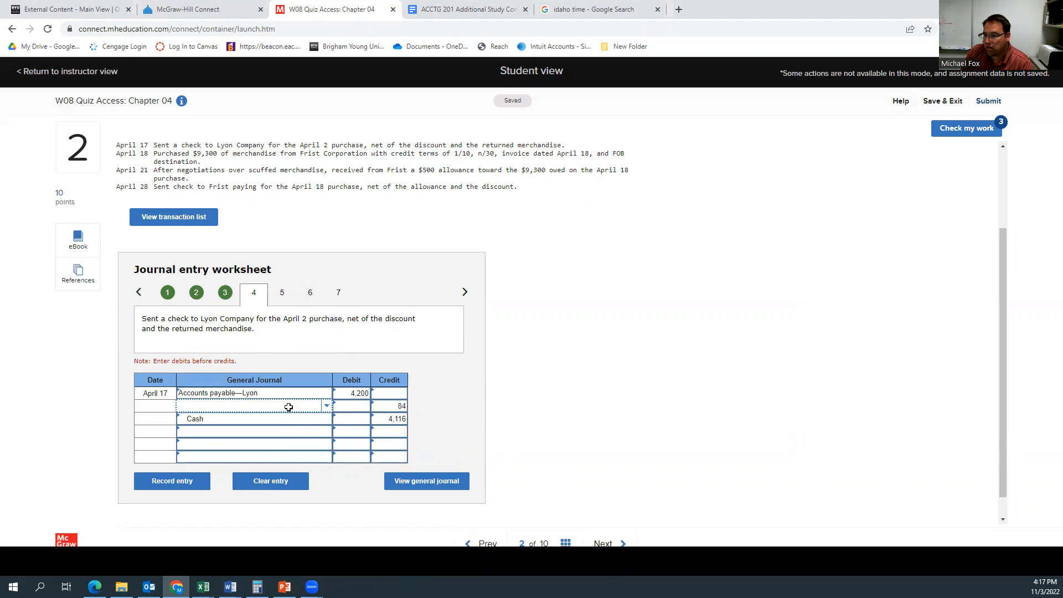
click(326, 409)
scroll(293, 375, down, 3)
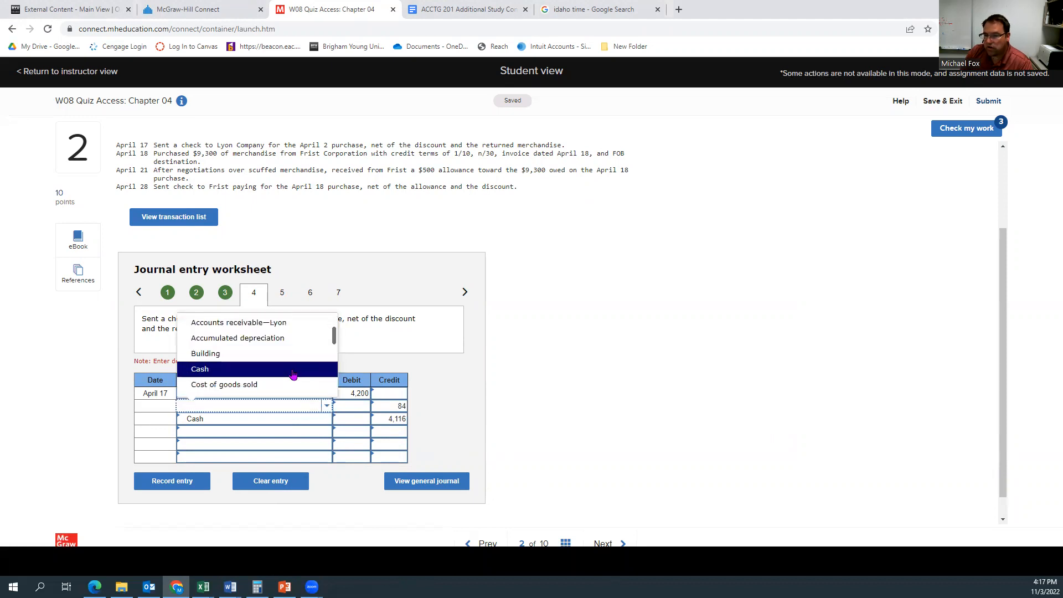
scroll(292, 375, down, 4)
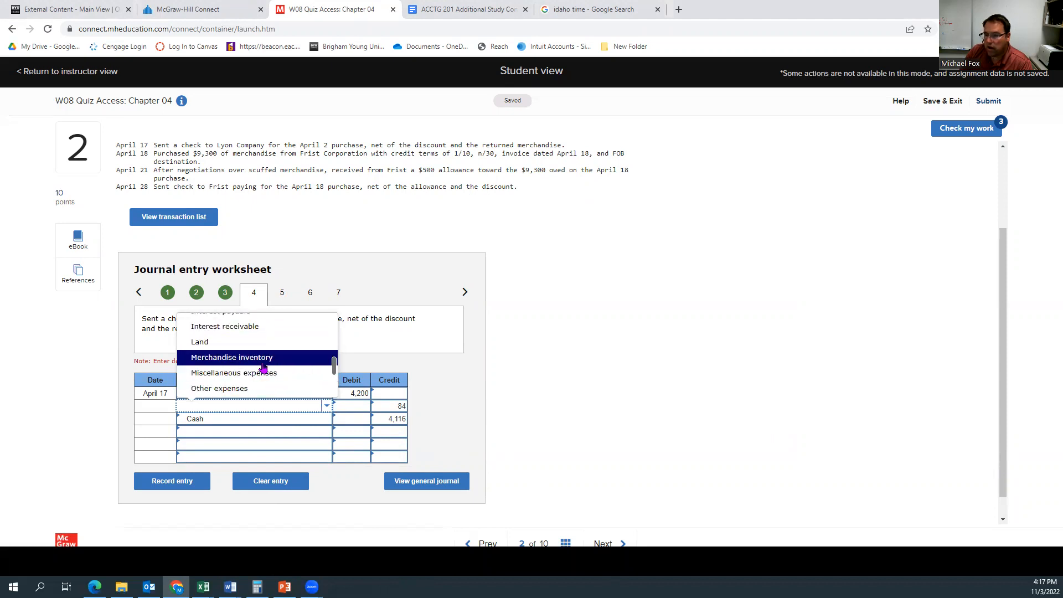
click(263, 363)
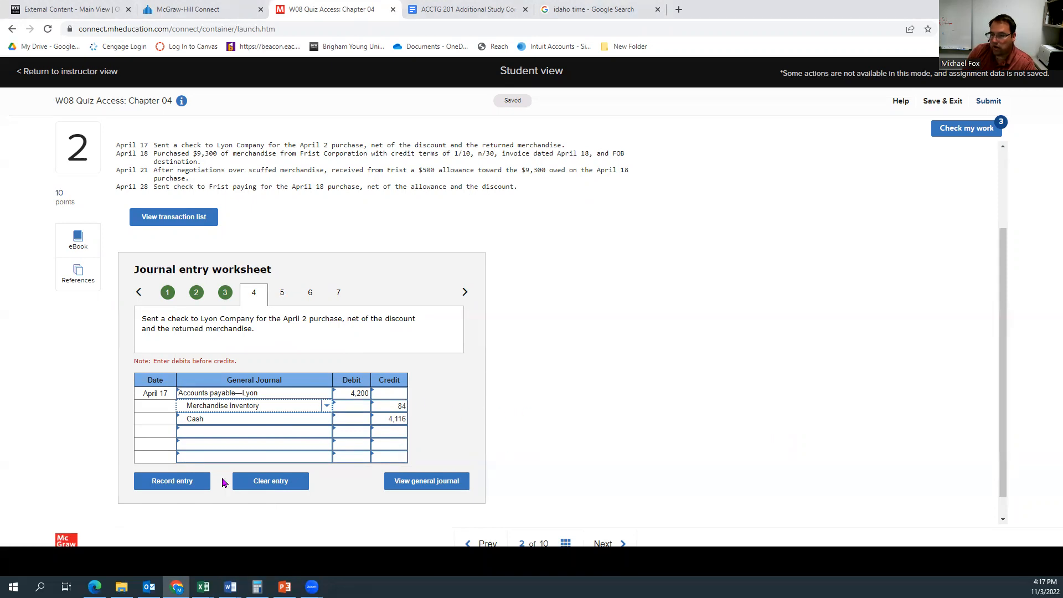
click(189, 482)
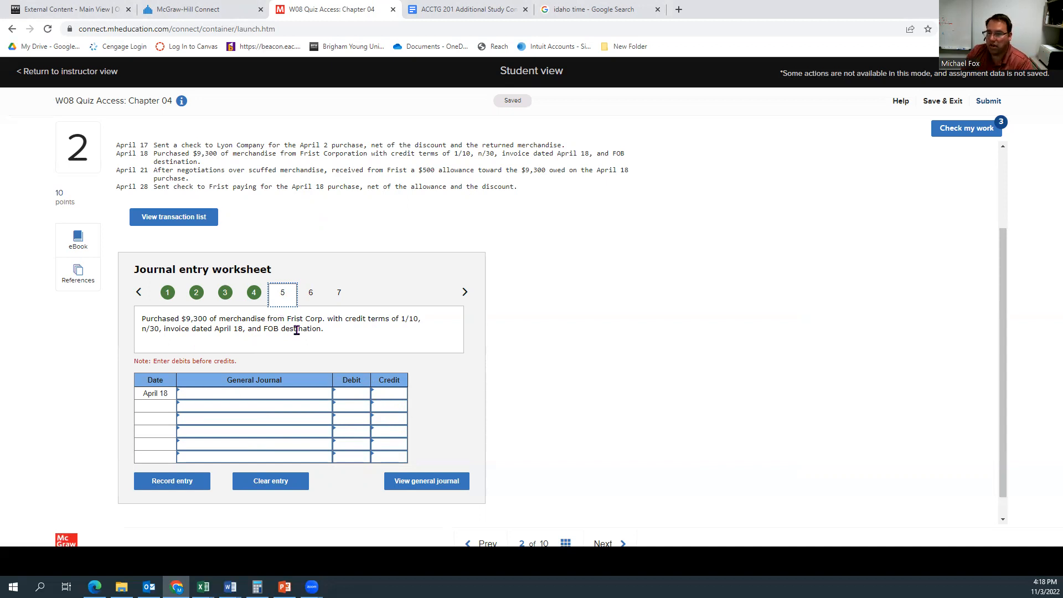
Step: Debit Merchandise inventory for 9300 on the first line of the April 18 purchase entry
click(253, 393)
click(324, 396)
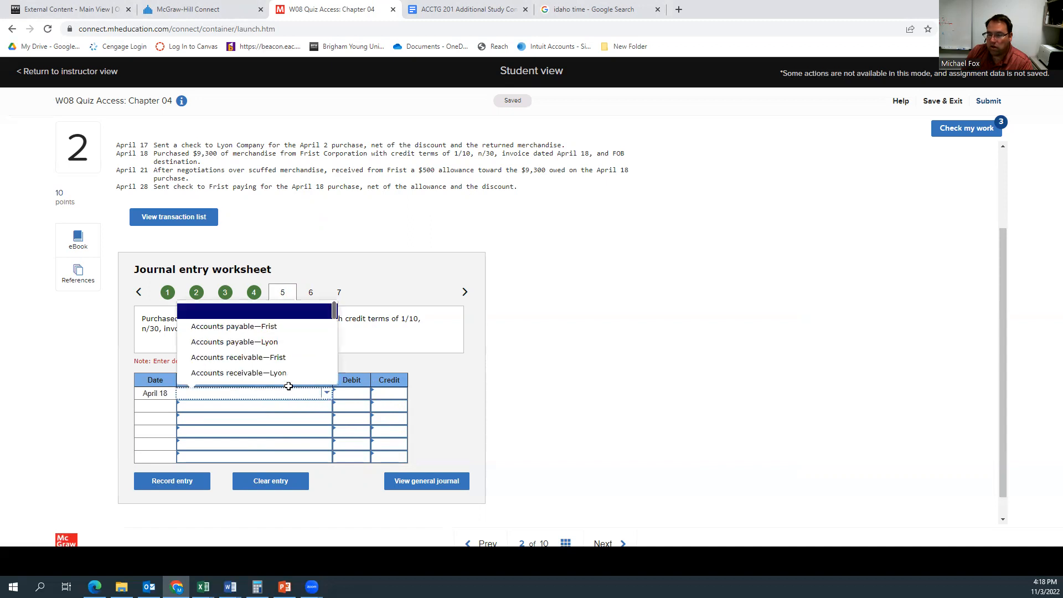
scroll(240, 375, down, 3)
scroll(238, 373, up, 1)
scroll(238, 373, down, 3)
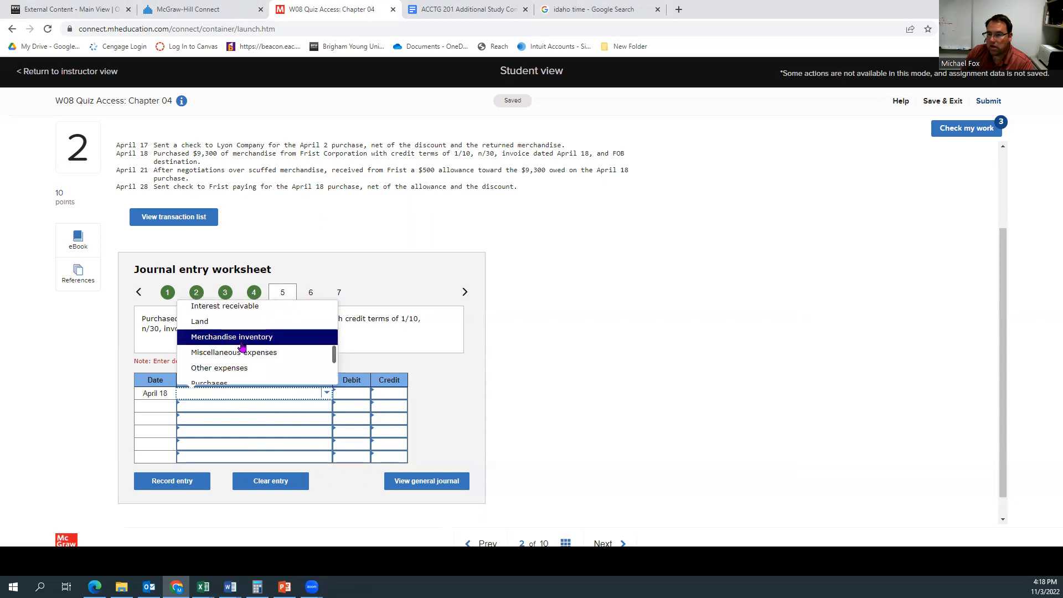
click(243, 337)
click(350, 391)
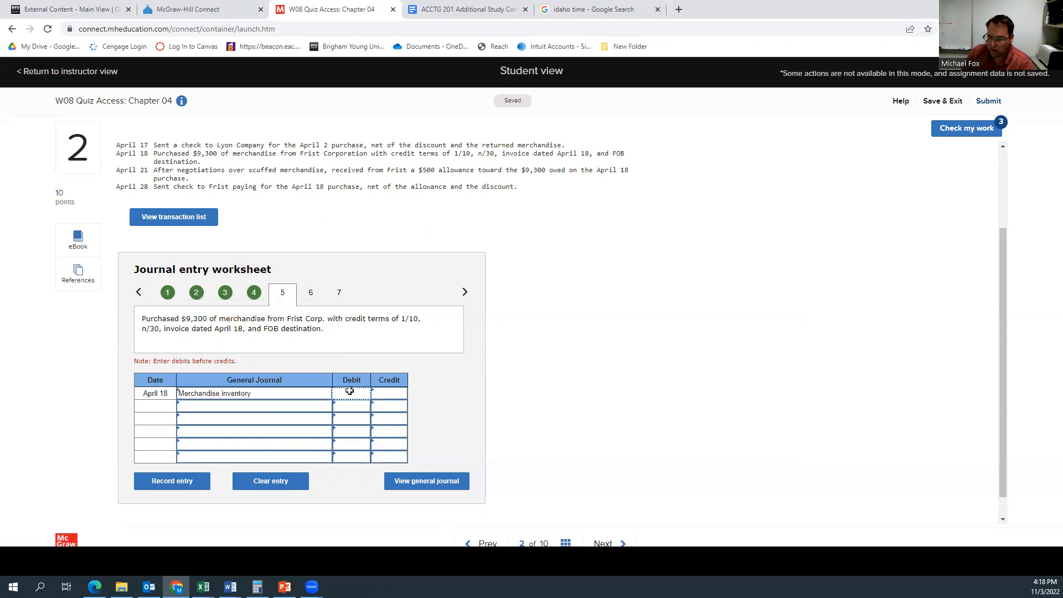
text(9300)
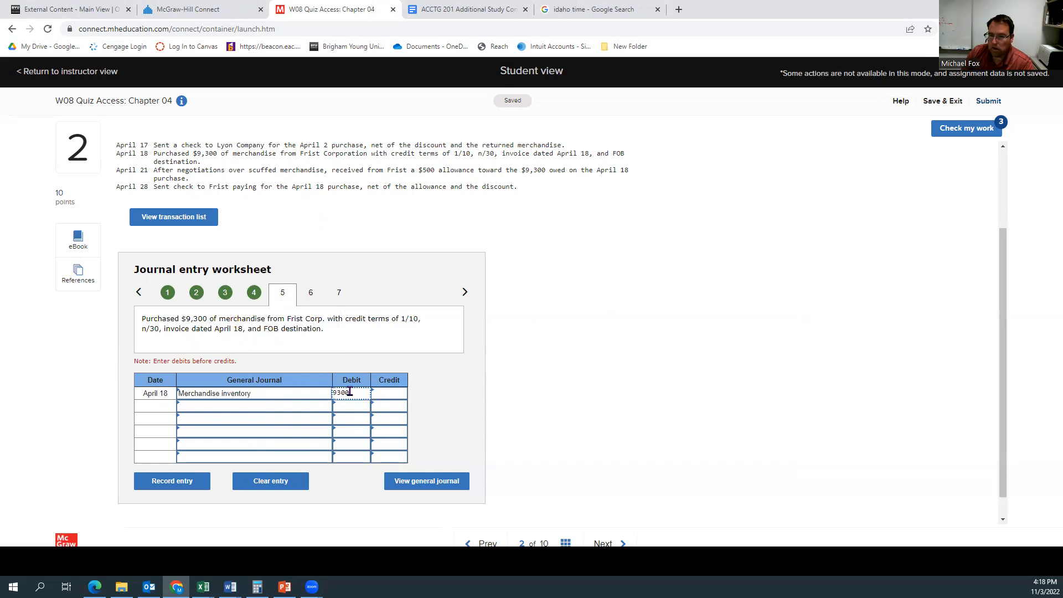
Step: Credit Accounts payable—Frist for 9300 on the second line and record the April 18 entry
click(254, 408)
click(325, 409)
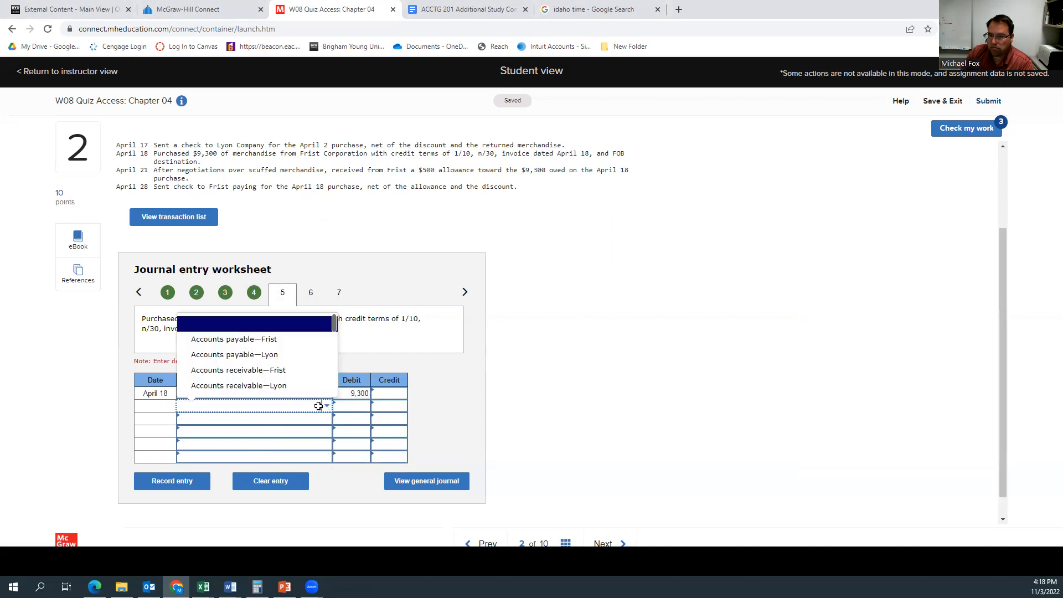
click(262, 339)
click(382, 406)
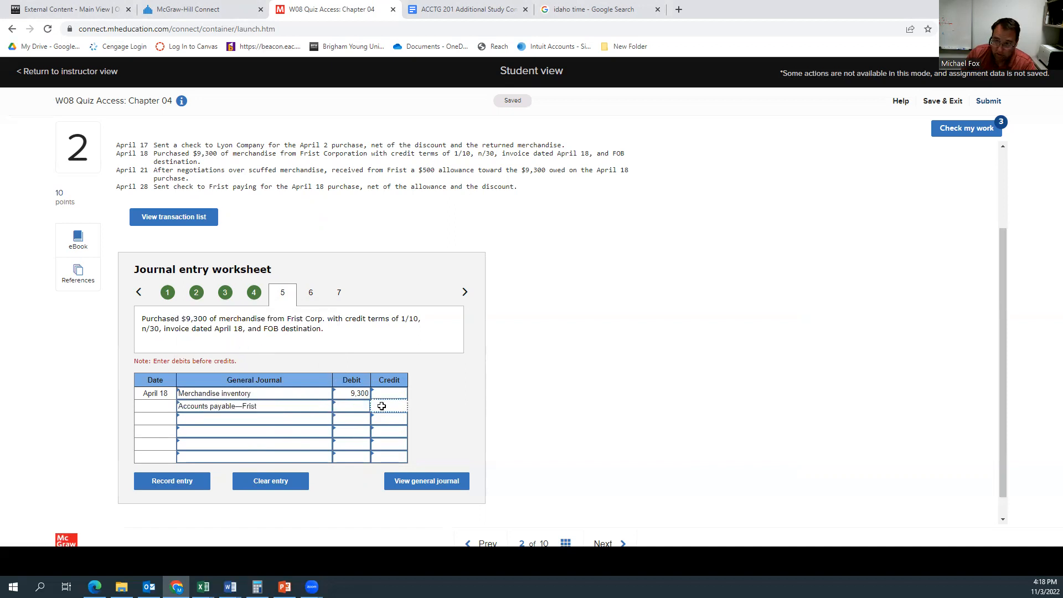
text(9300)
click(194, 487)
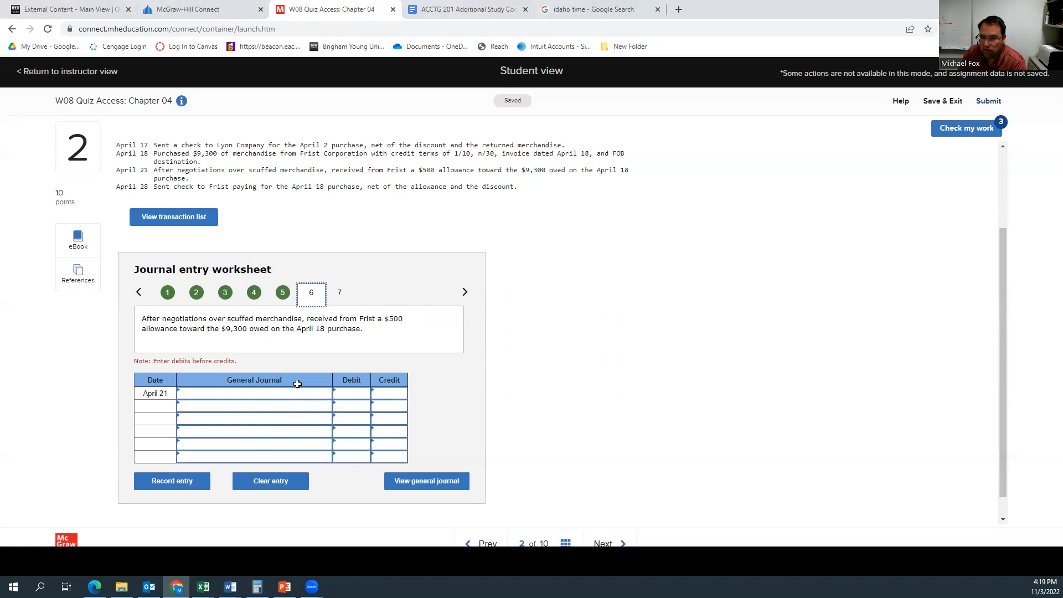
Step: Debit Accounts payable—Frist for 500 on the first line of the April 21 allowance entry
click(269, 394)
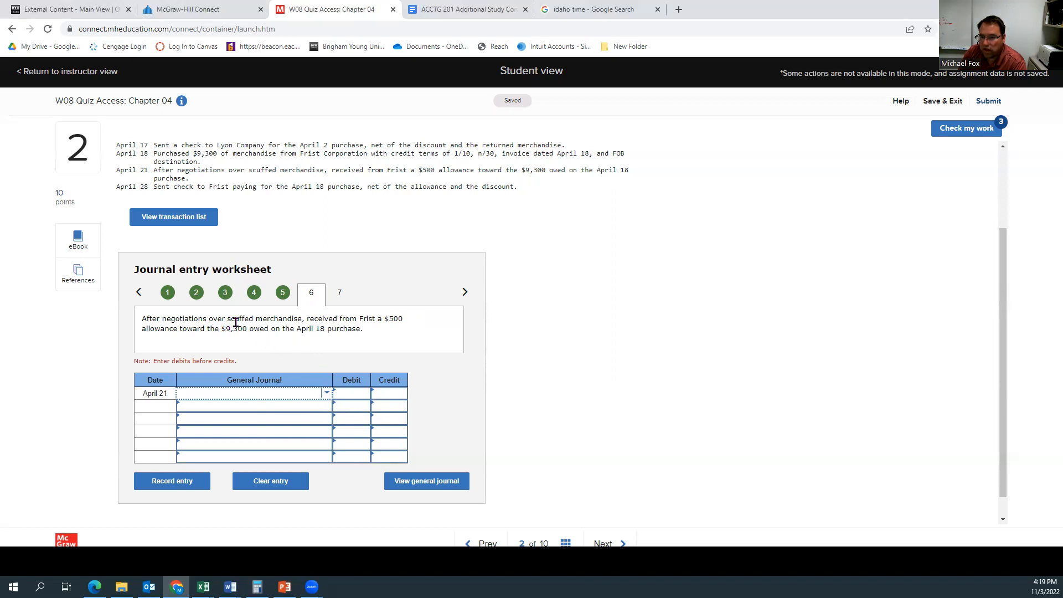
click(326, 394)
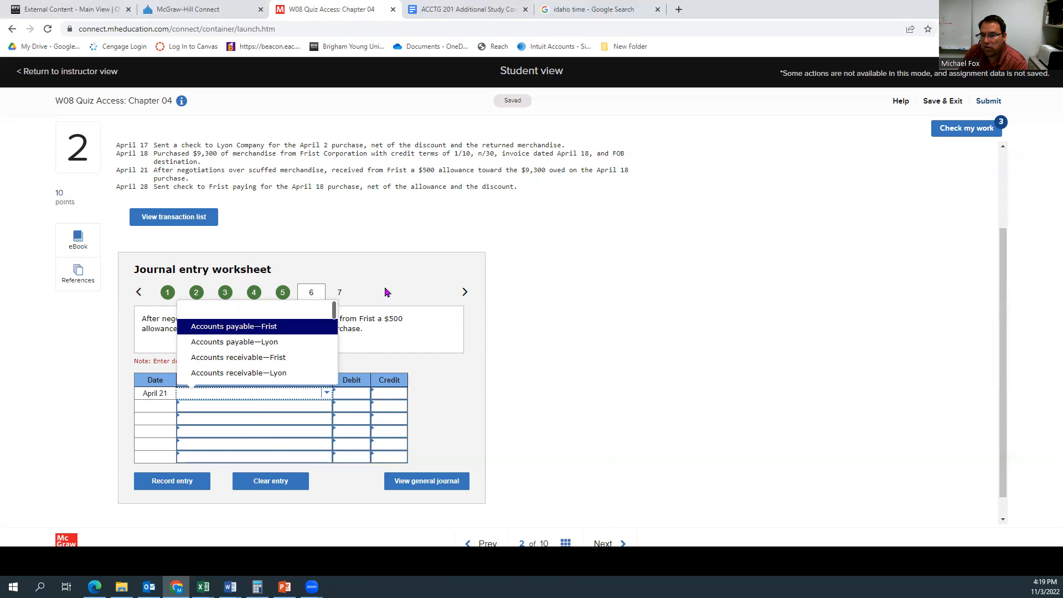
click(271, 327)
click(351, 394)
text(500)
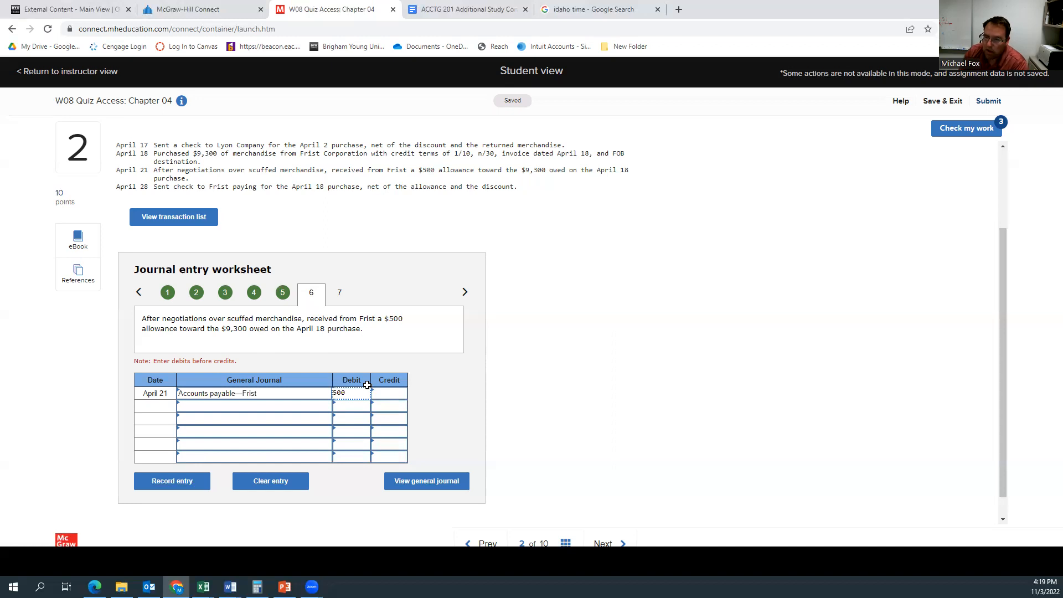
Step: Credit Merchandise inventory for 500 on the second line and record the April 21 entry
click(281, 406)
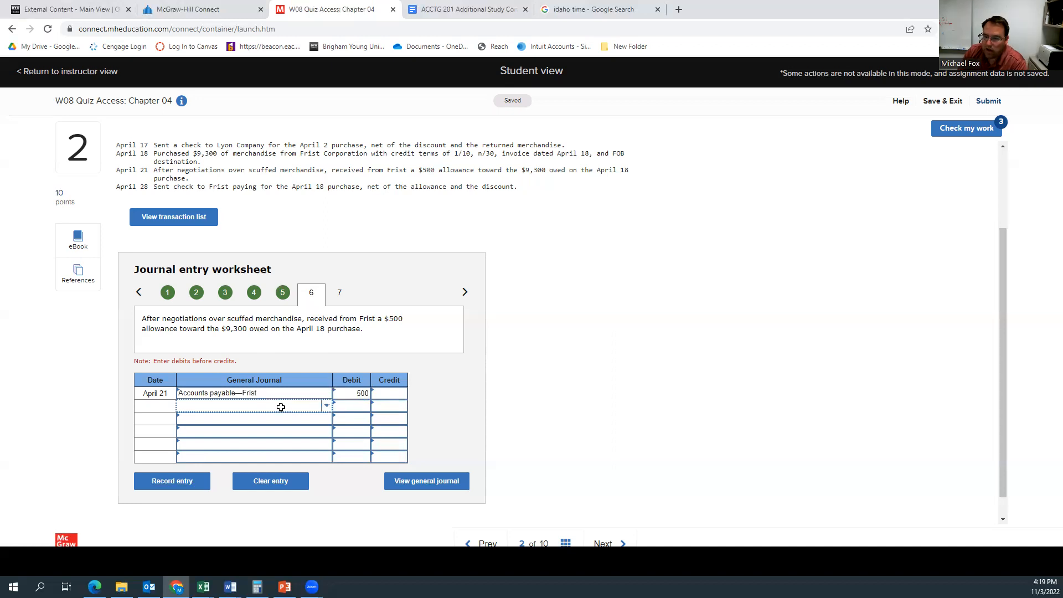
click(326, 407)
scroll(289, 372, down, 1)
scroll(289, 373, down, 4)
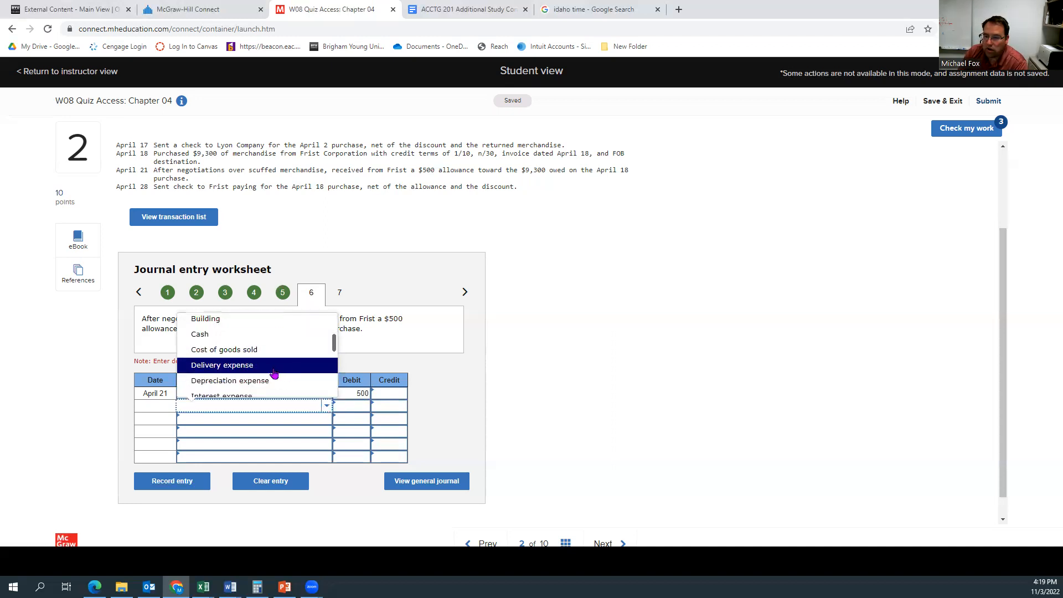
scroll(270, 371, down, 1)
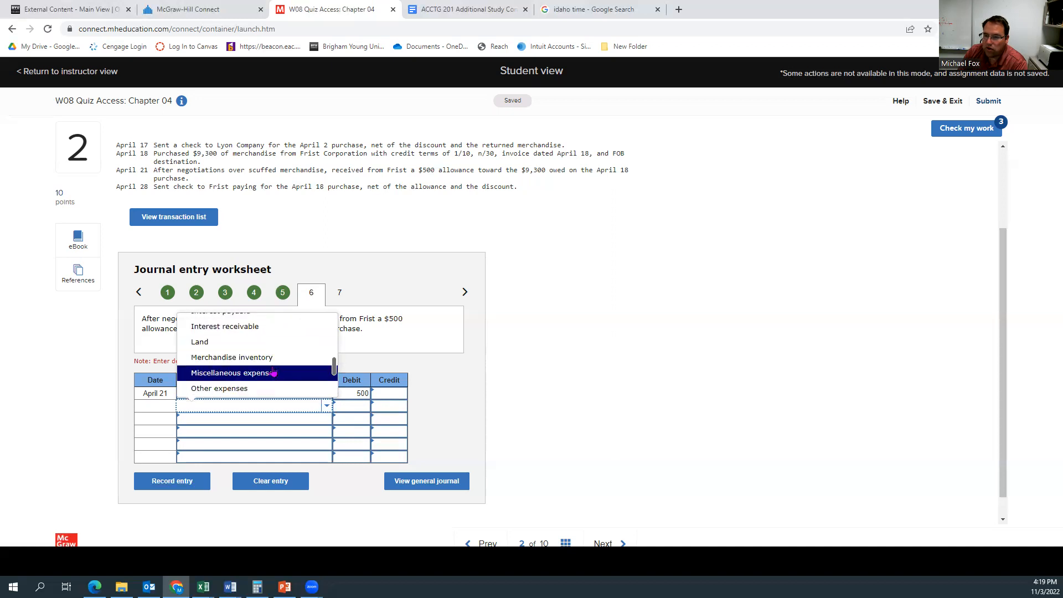
click(274, 360)
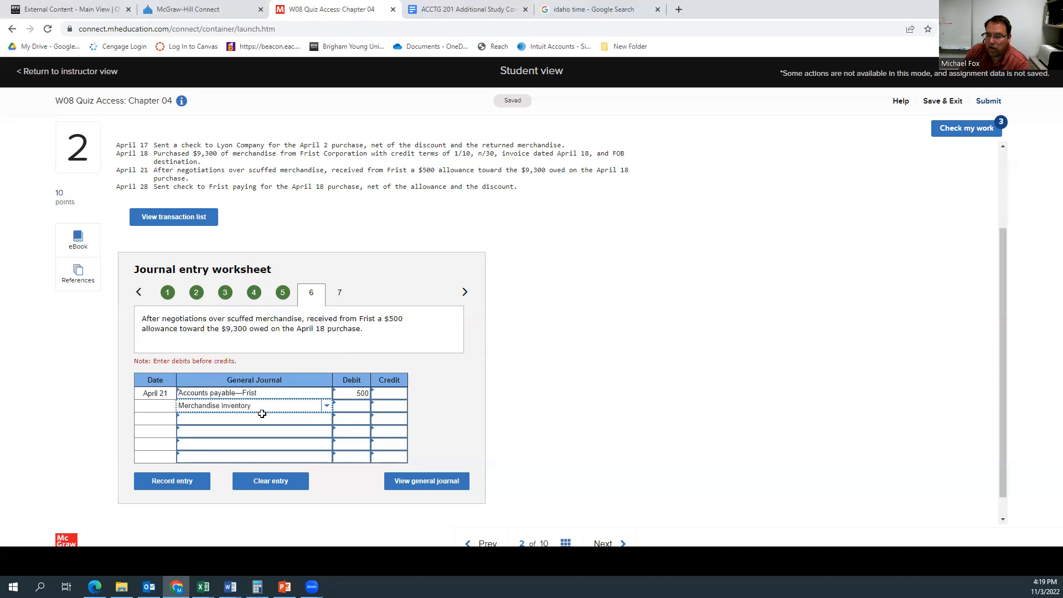
click(390, 407)
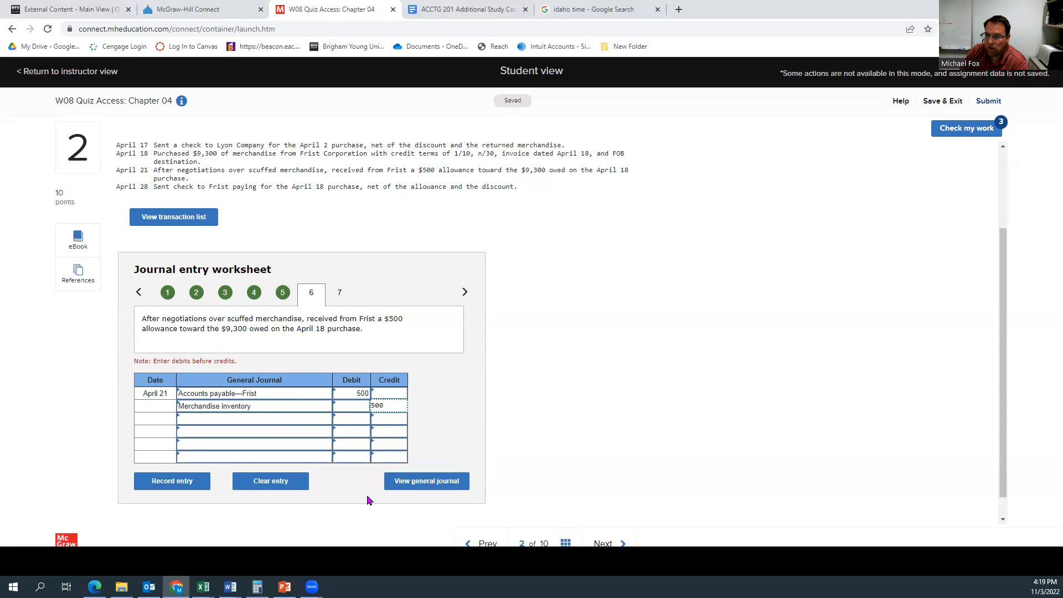
click(175, 481)
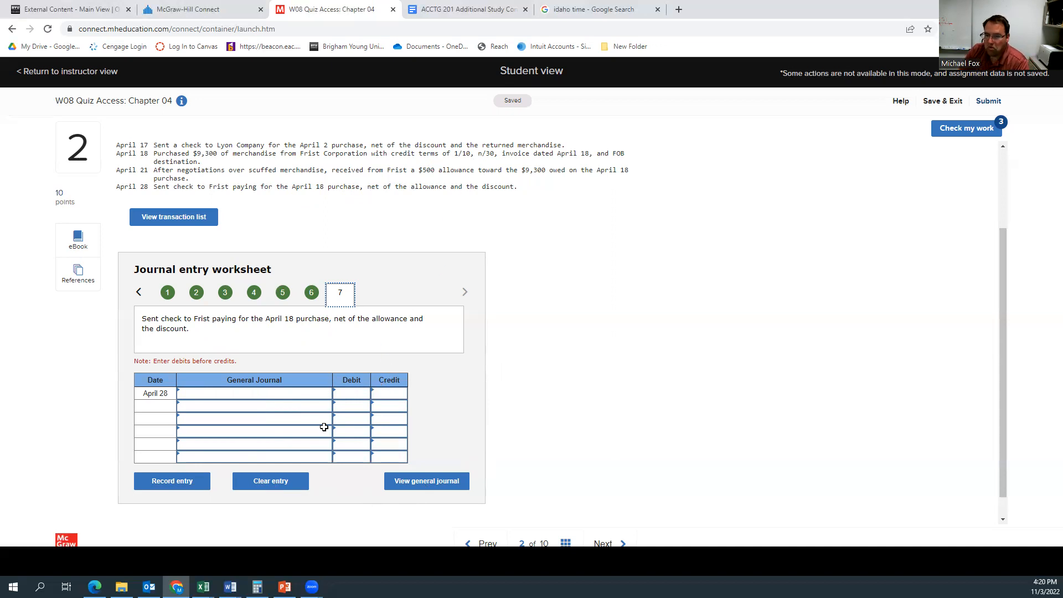
Step: Choose Accounts payable—Frist as the account on the first line of the April 28 payment entry
click(300, 393)
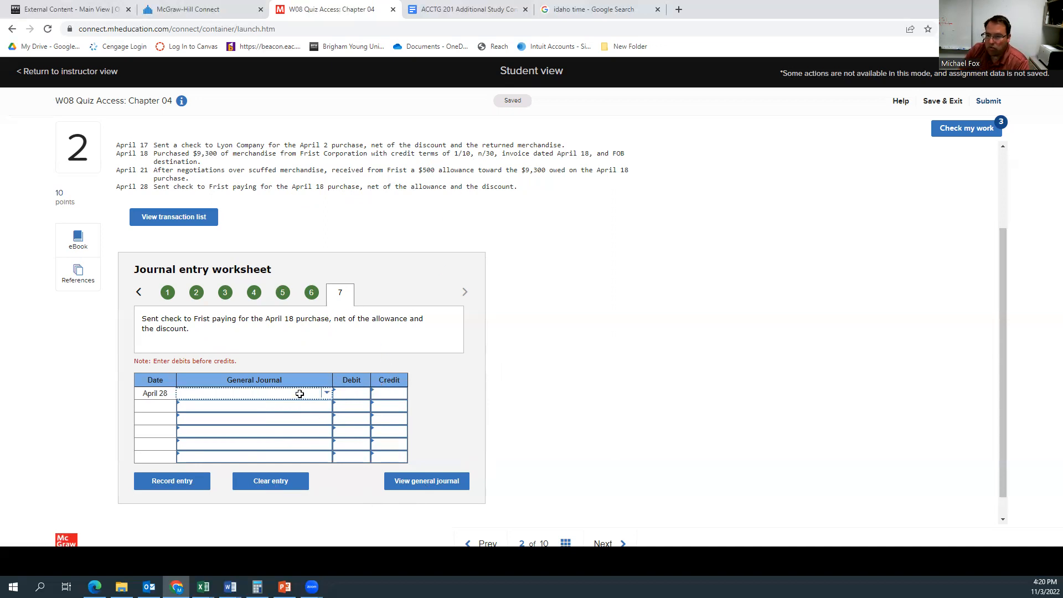
click(327, 396)
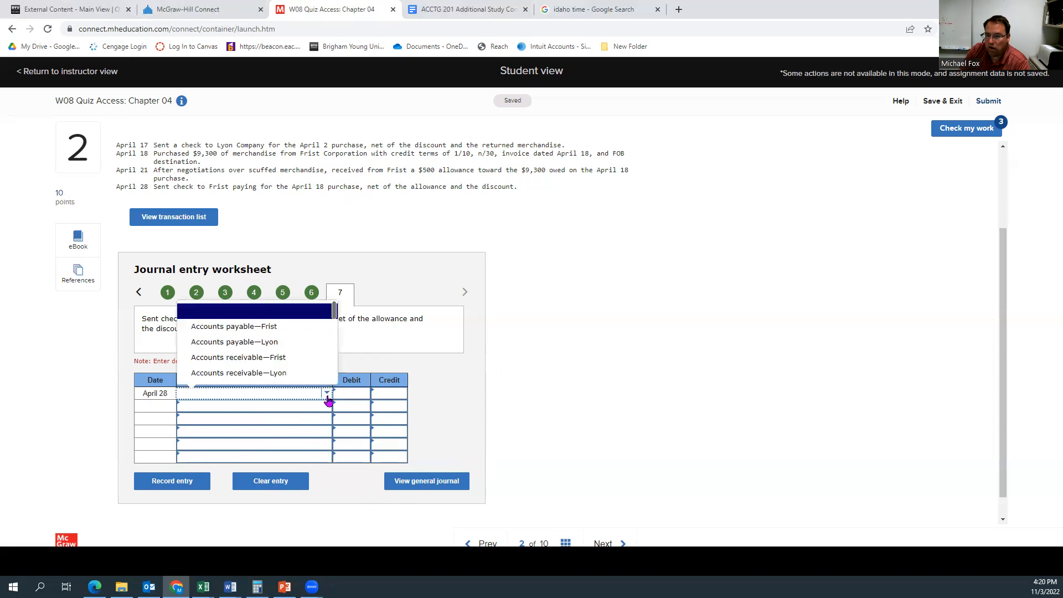
click(324, 327)
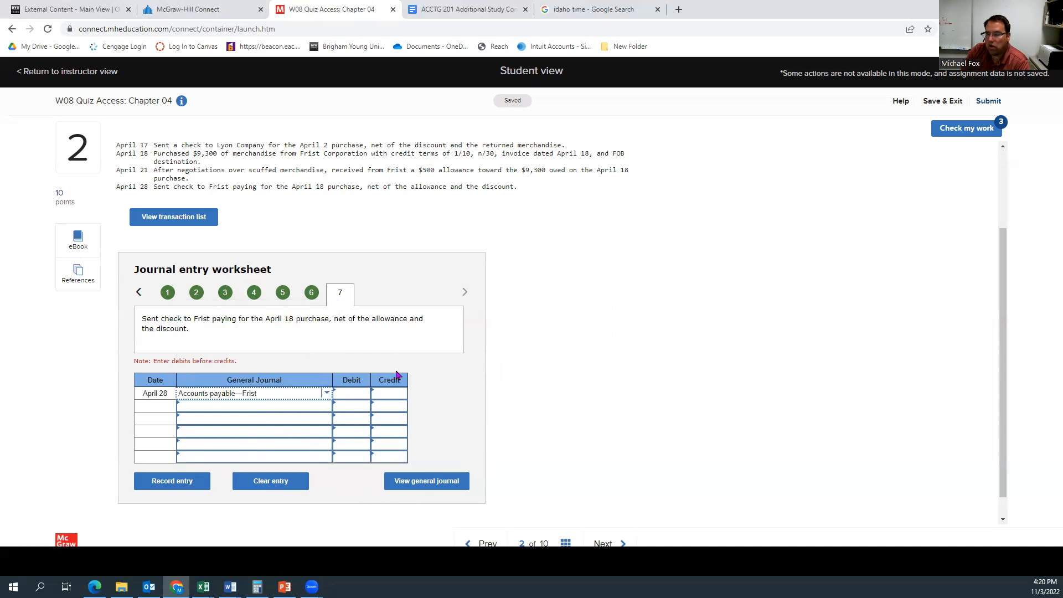
Step: Review the April 18 purchase and April 21 allowance entries, and calculate 9300 - 500 in Calculator
click(284, 298)
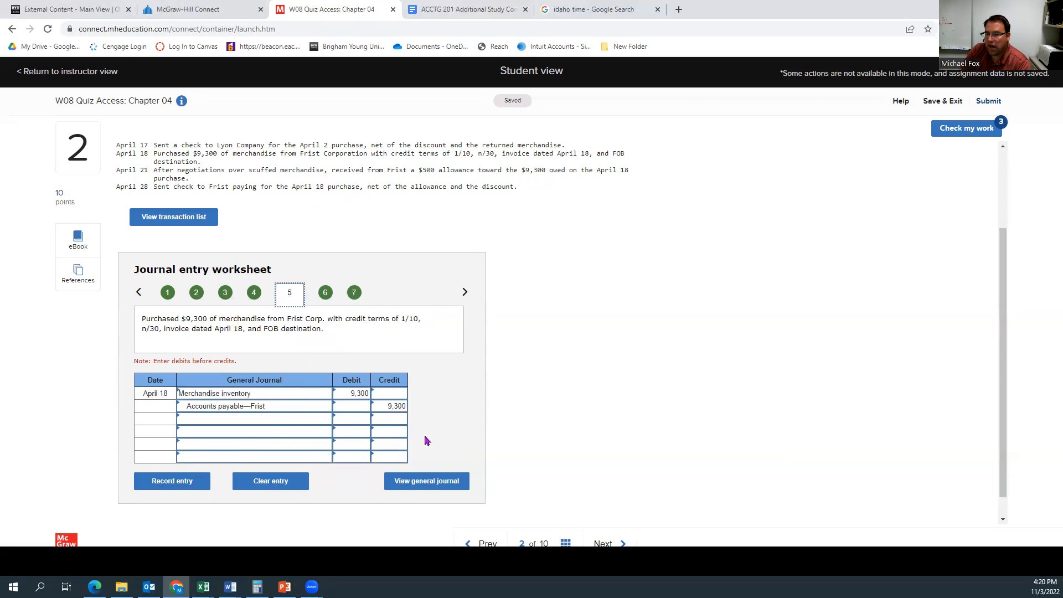
click(325, 293)
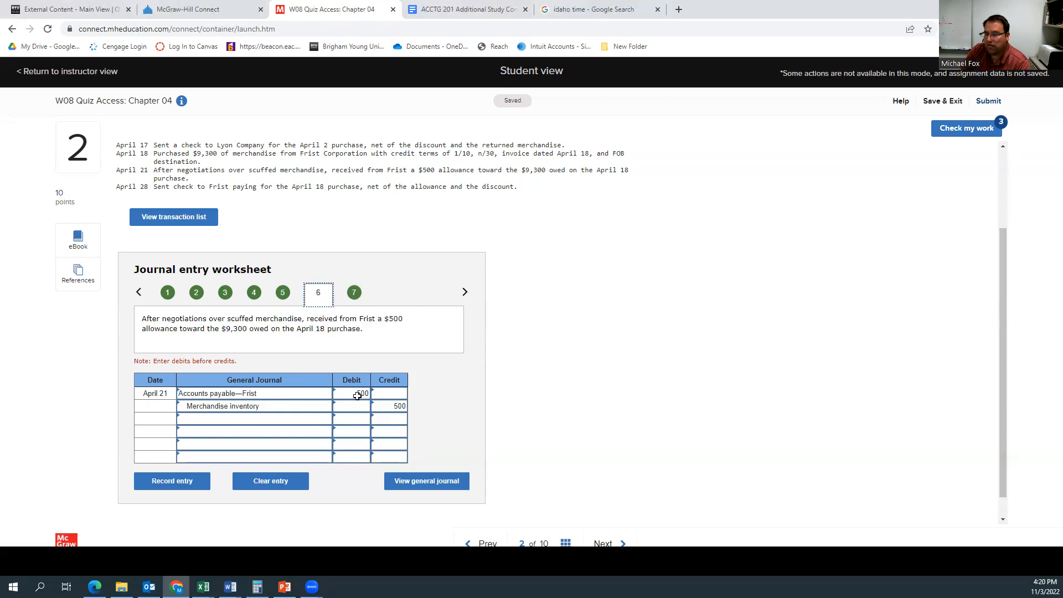
click(258, 586)
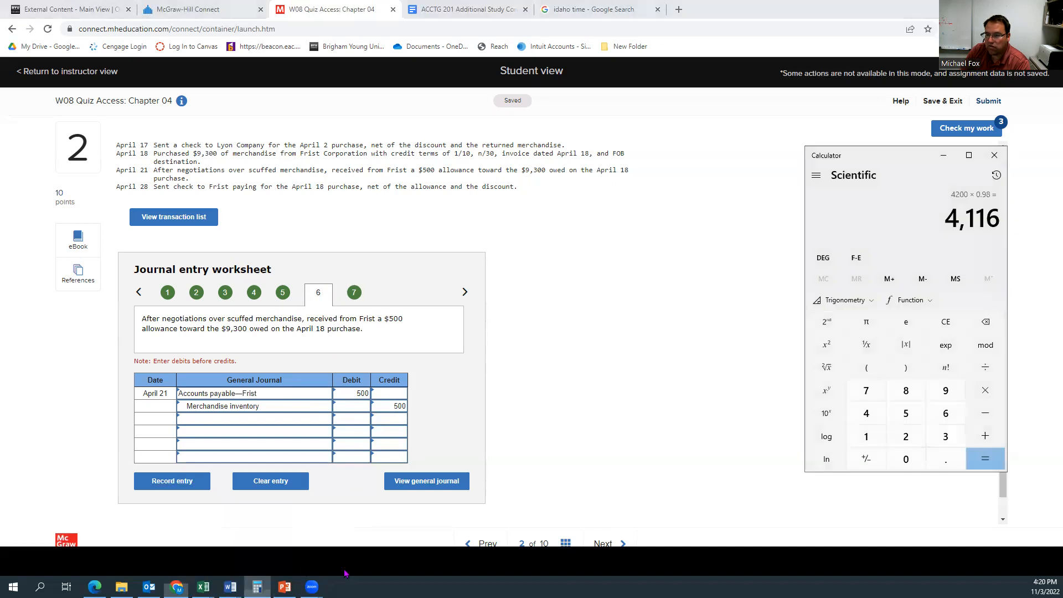
text(9300 - 500)
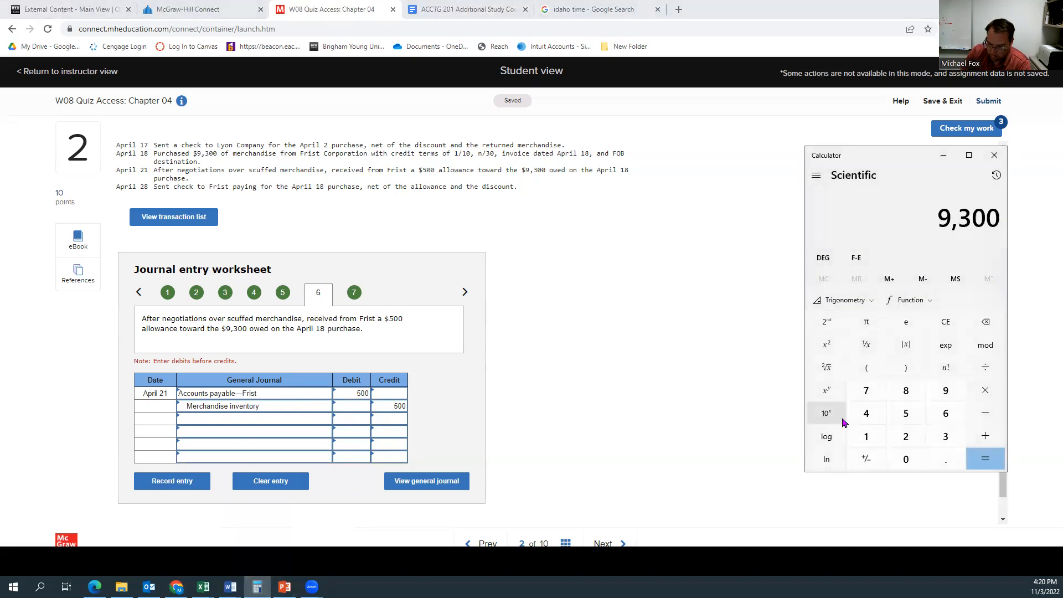
key(Return)
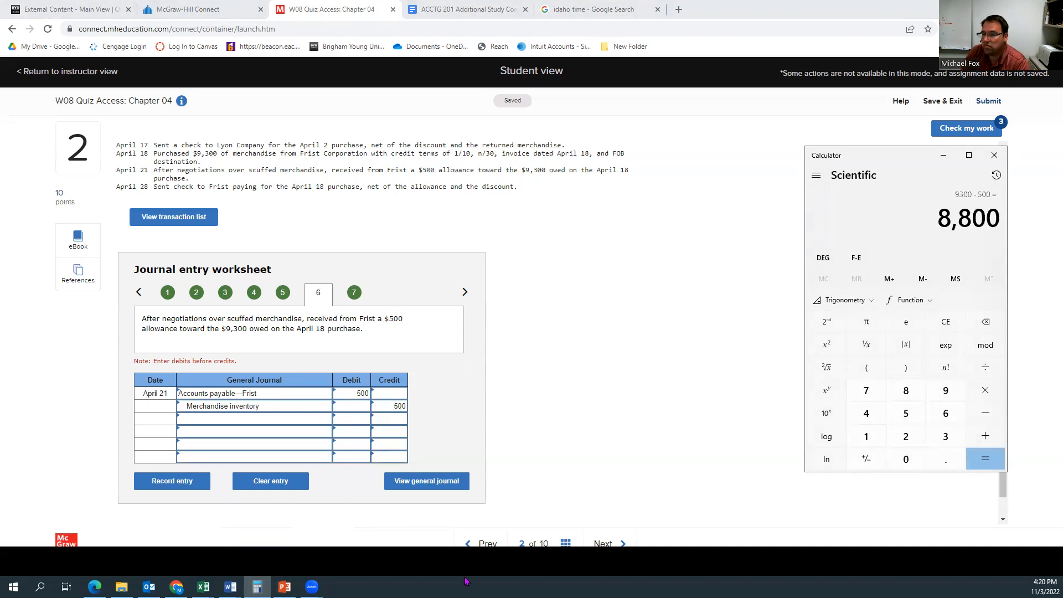
Step: Return to the April 28 entry and debit Accounts payable—Frist for 8800
click(353, 301)
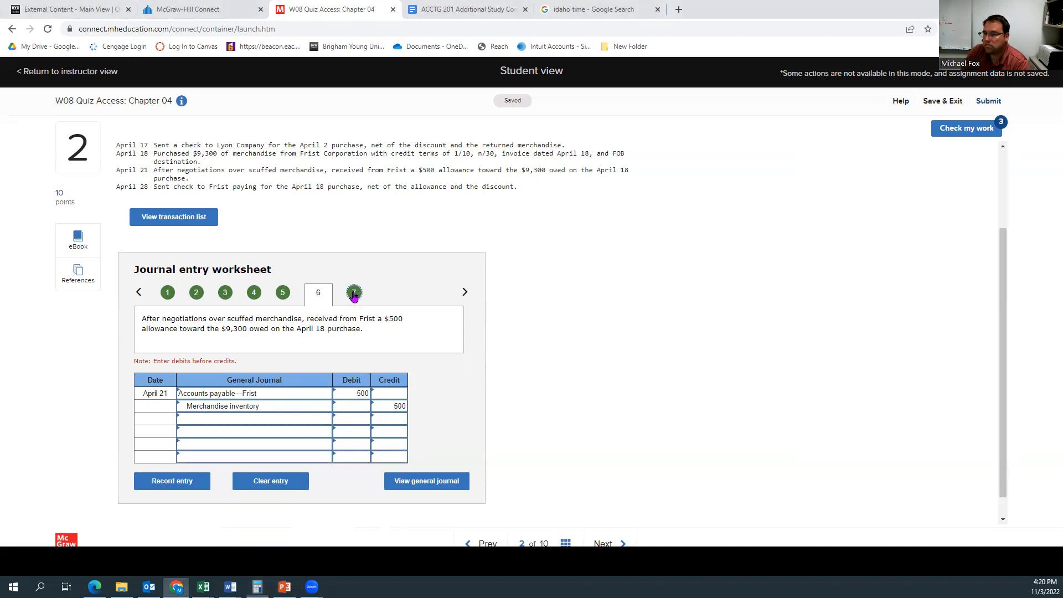
click(357, 393)
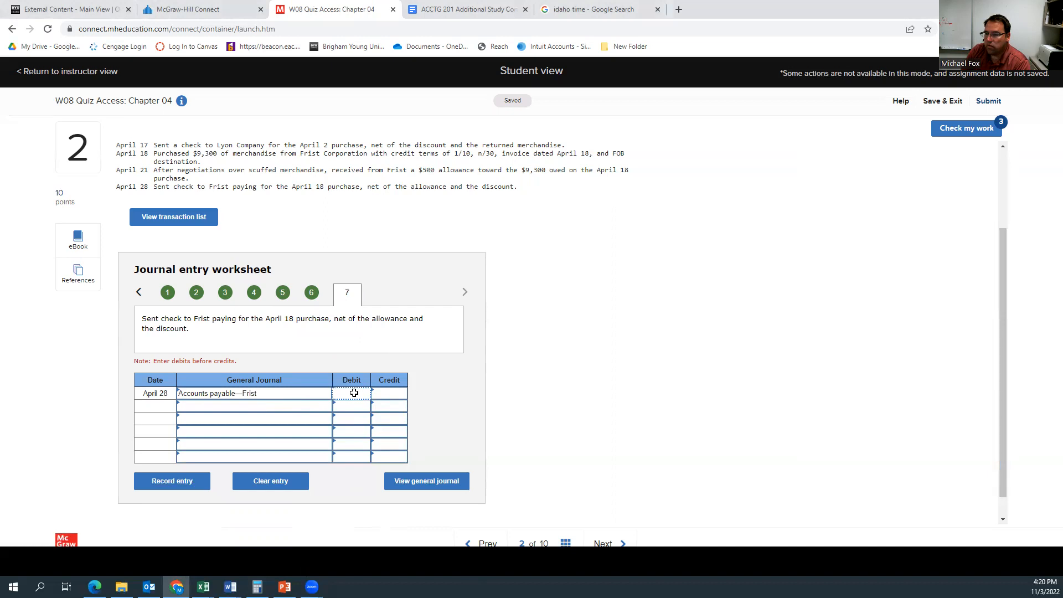
text(8800)
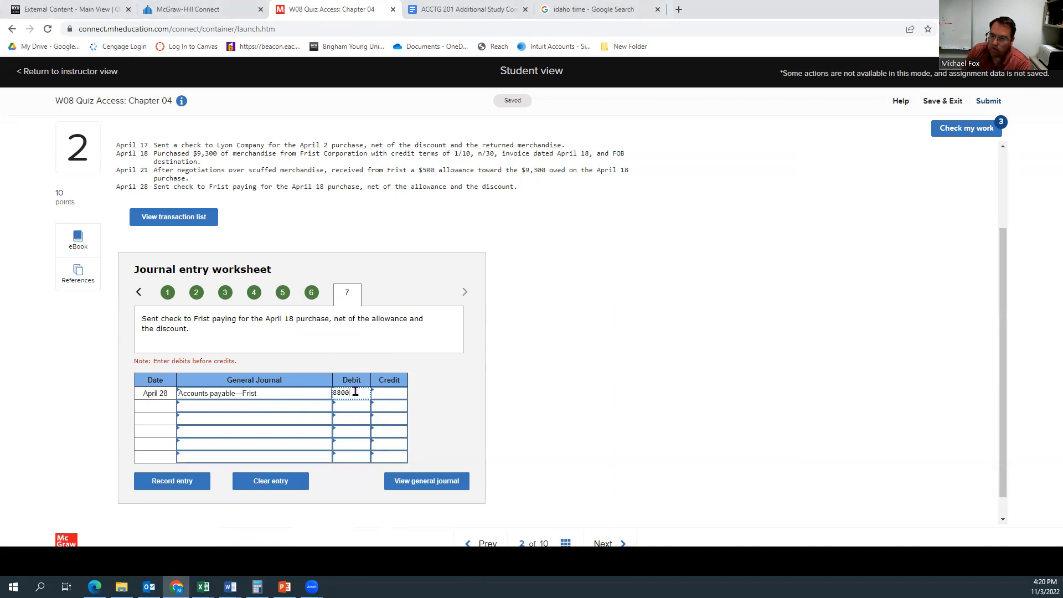
click(562, 371)
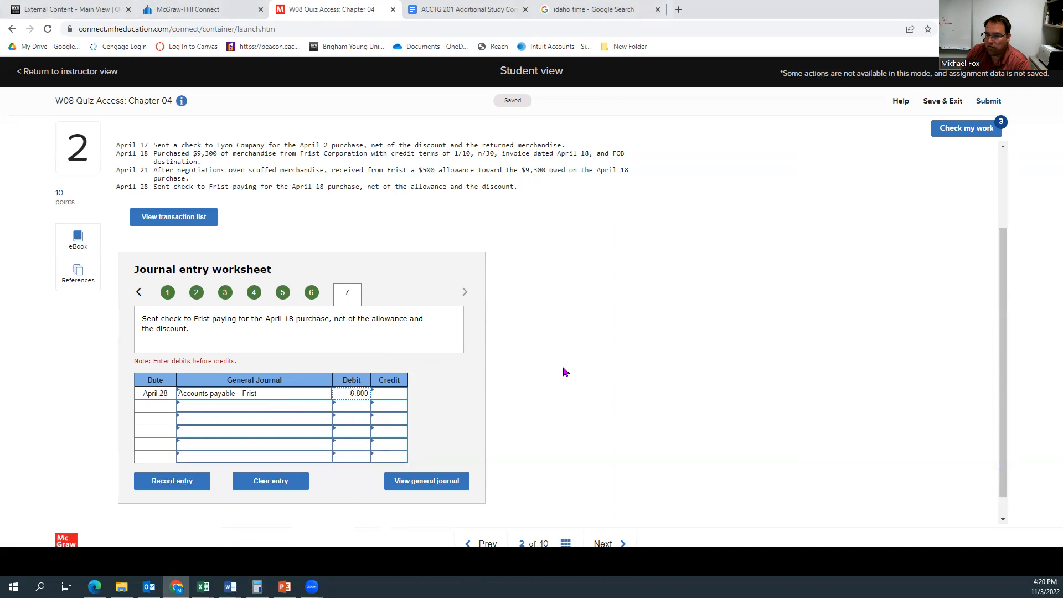
Step: Choose Cash as the account on the third line of the April 28 entry, leaving the second line free
click(244, 419)
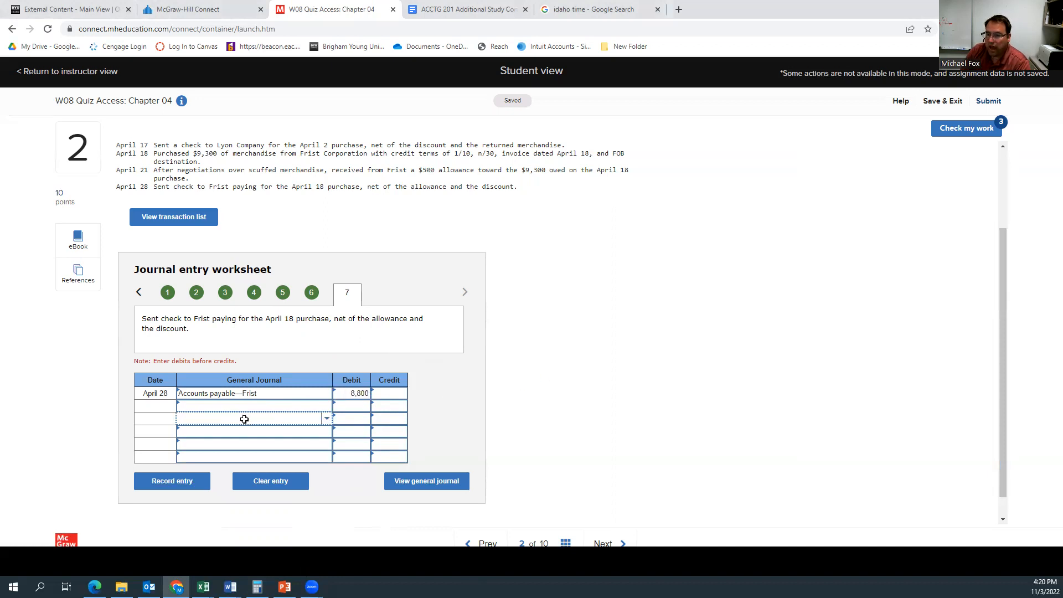
click(328, 421)
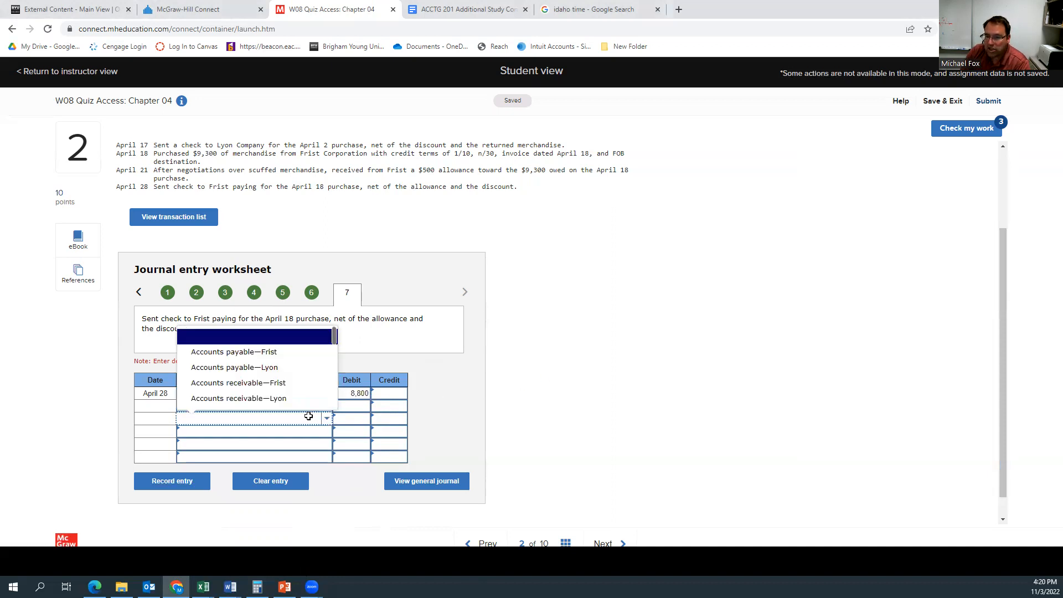
scroll(280, 397, down, 2)
scroll(273, 395, down, 1)
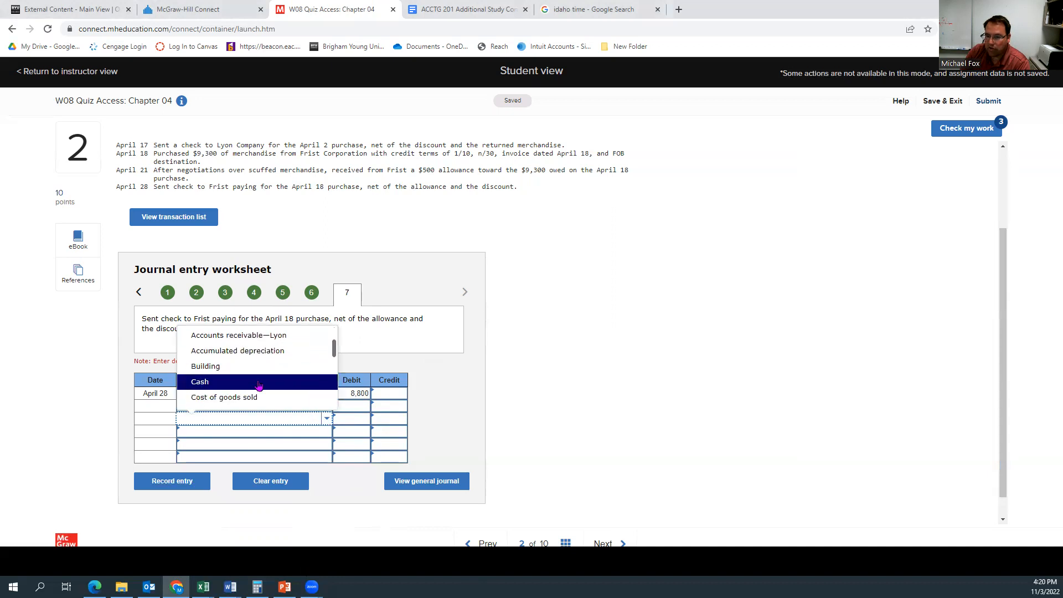
click(259, 381)
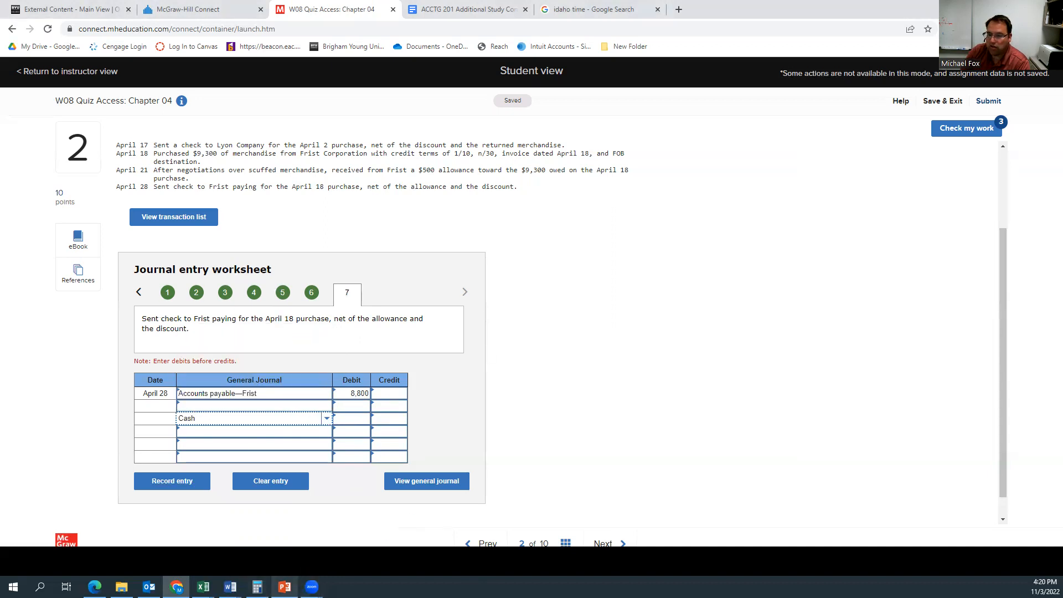
Step: Calculate the 1% discount on the Frist balance as 8800 × 0.01 in Calculator
click(256, 587)
text(*0.01)
key(Return)
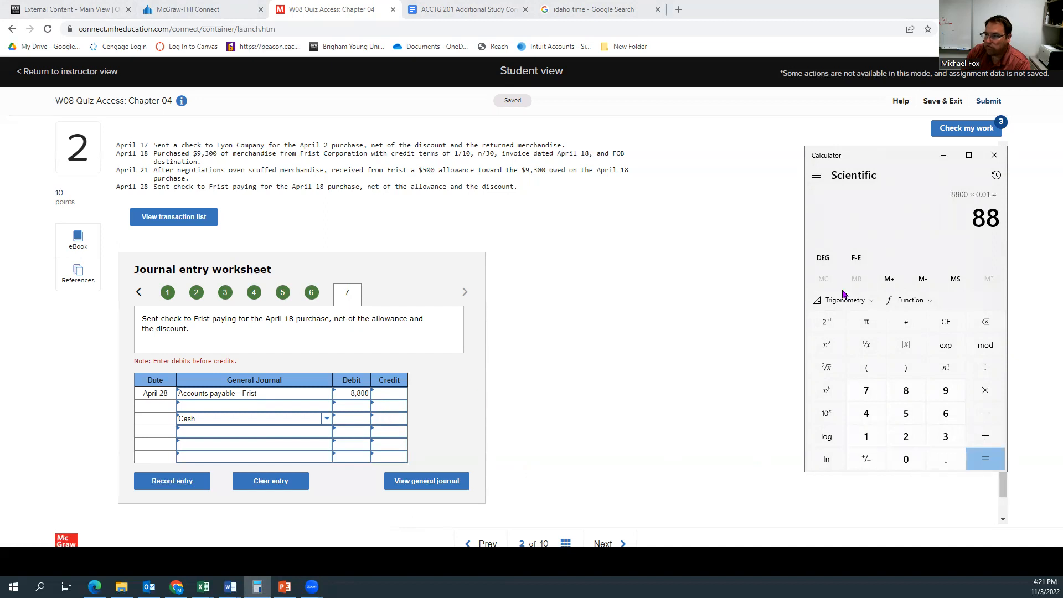
Step: Calculate 8800 × 0.98 in Calculator and enter 8624 as the Cash credit of the April 28 entry
text(8800)
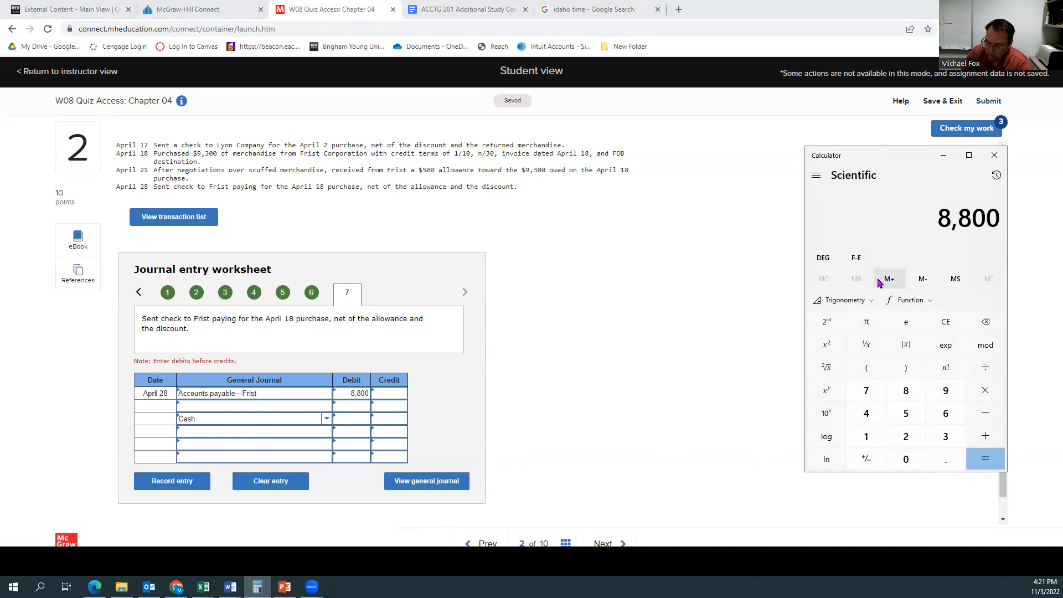
text(.98)
key(Return)
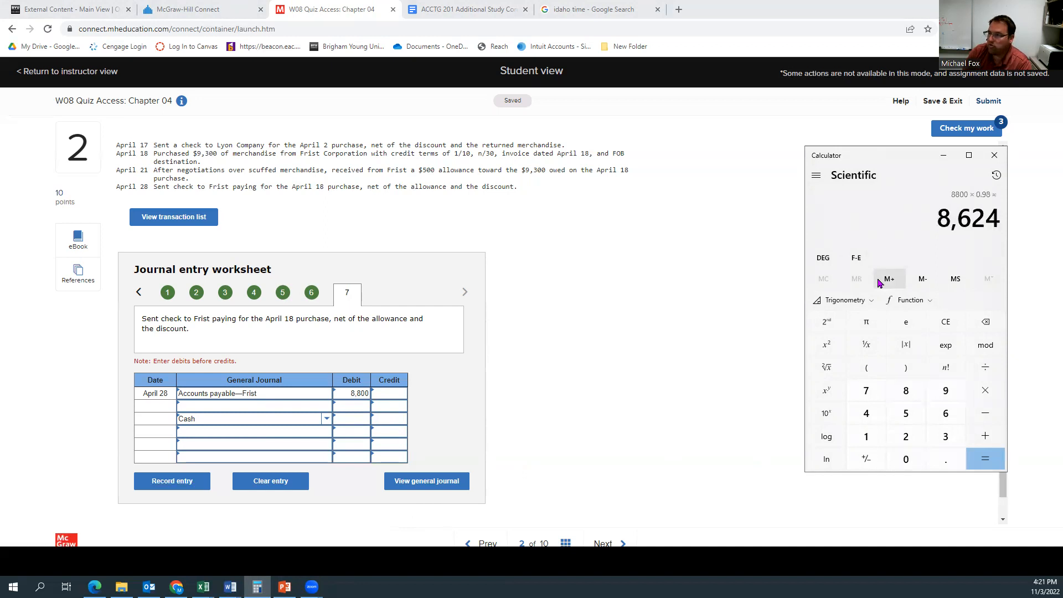
click(391, 421)
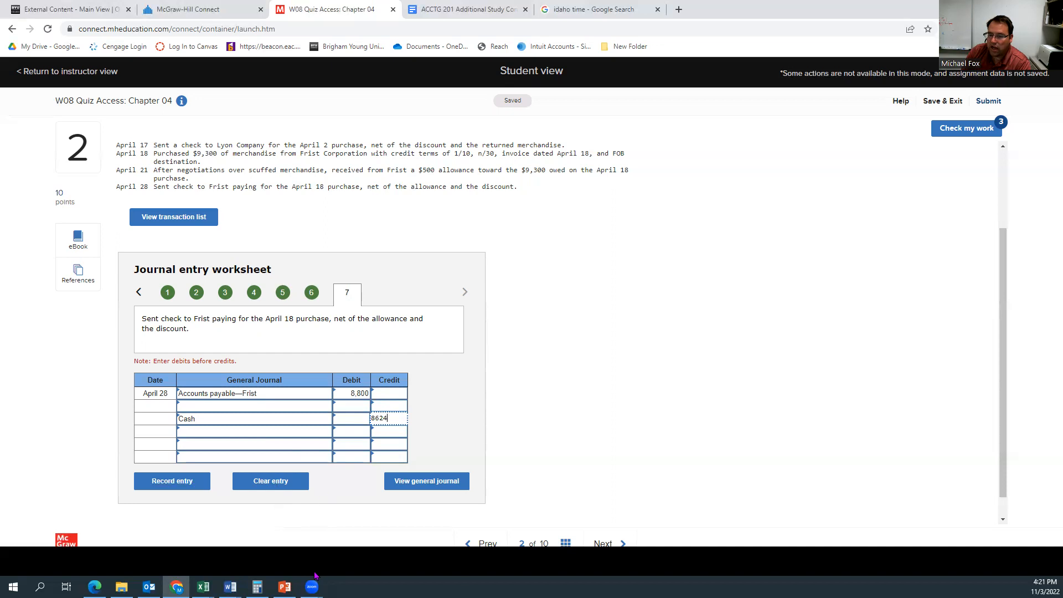
Step: Calculate 8800 × 0.99 in Calculator and set the Cash credit of the April 28 entry to 8712
click(257, 586)
text(8800)
text(*.99)
key(Return)
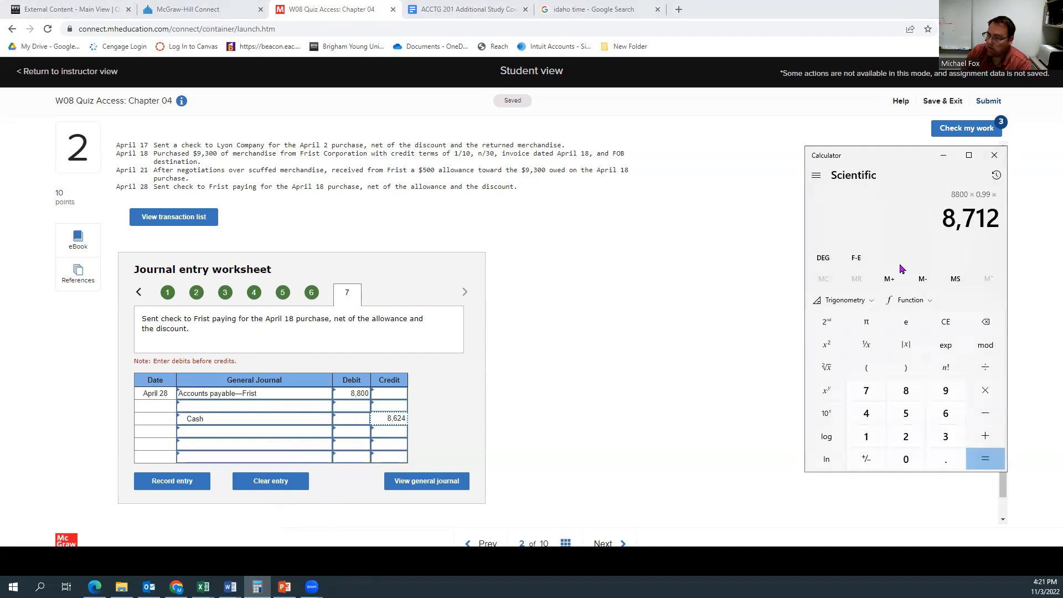
click(389, 419)
double_click(389, 419)
text(87)
click(563, 392)
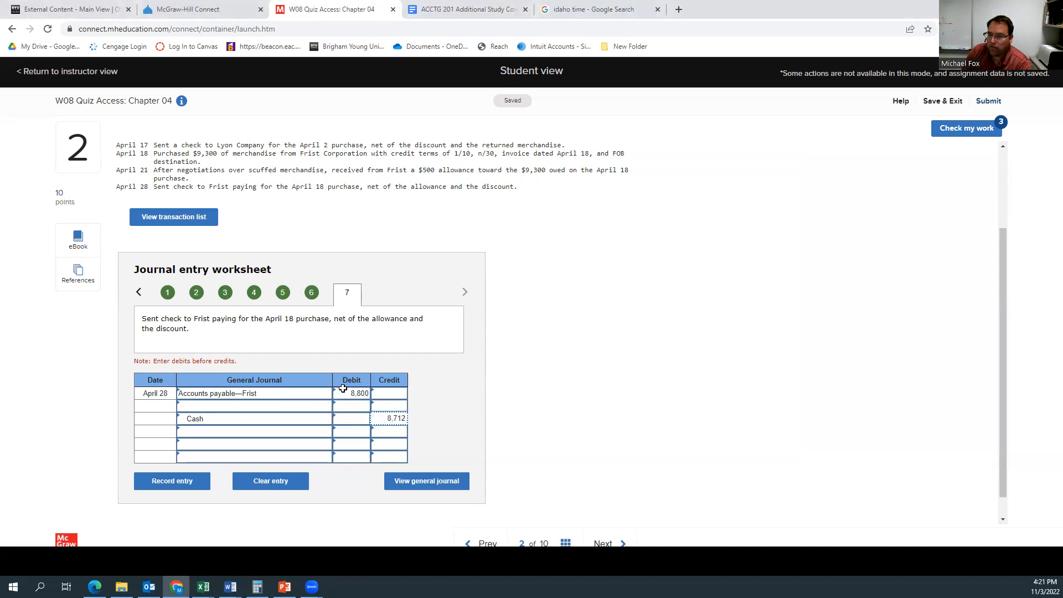
Step: Credit Merchandise inventory for 88 on the second line of the April 28 entry and record the entry
click(390, 407)
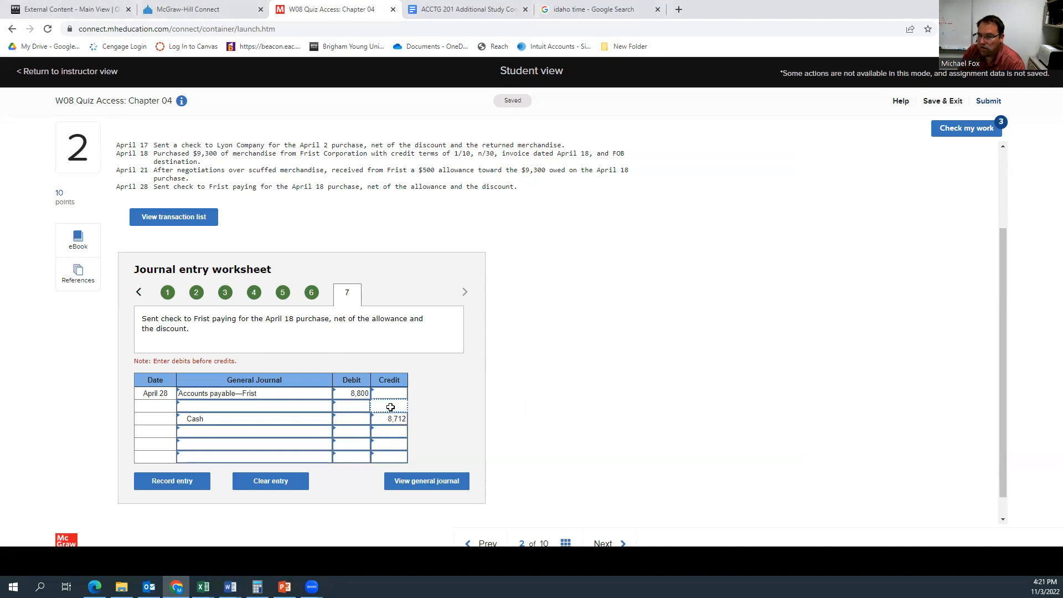
text(88)
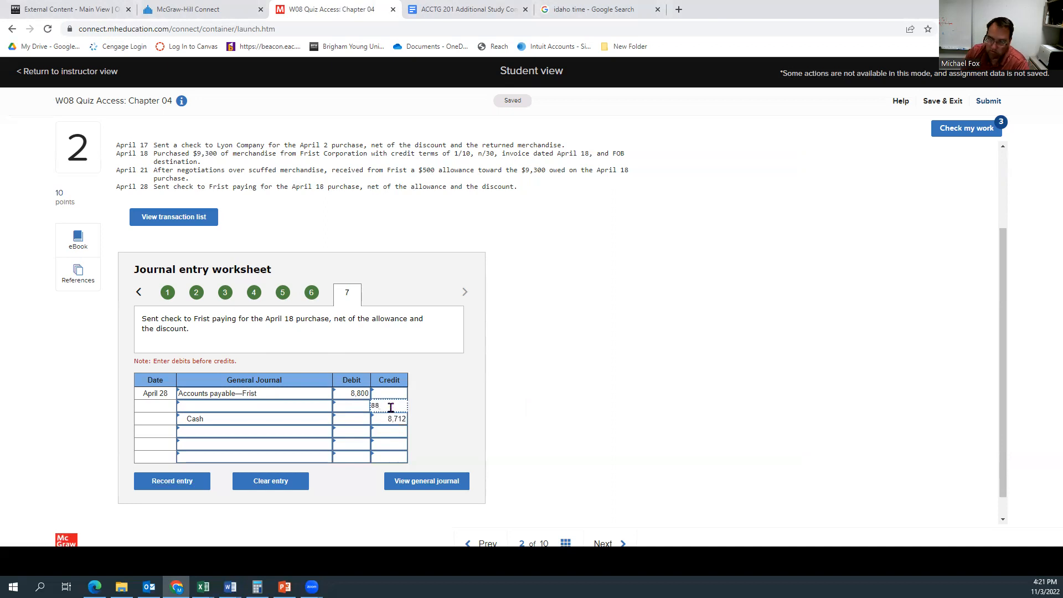
click(306, 406)
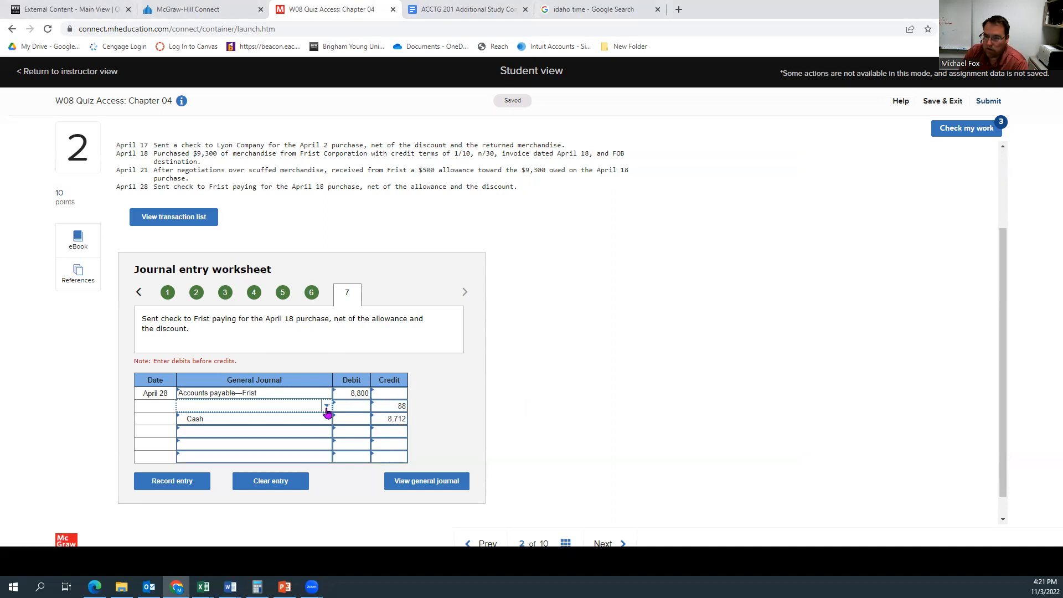
click(326, 407)
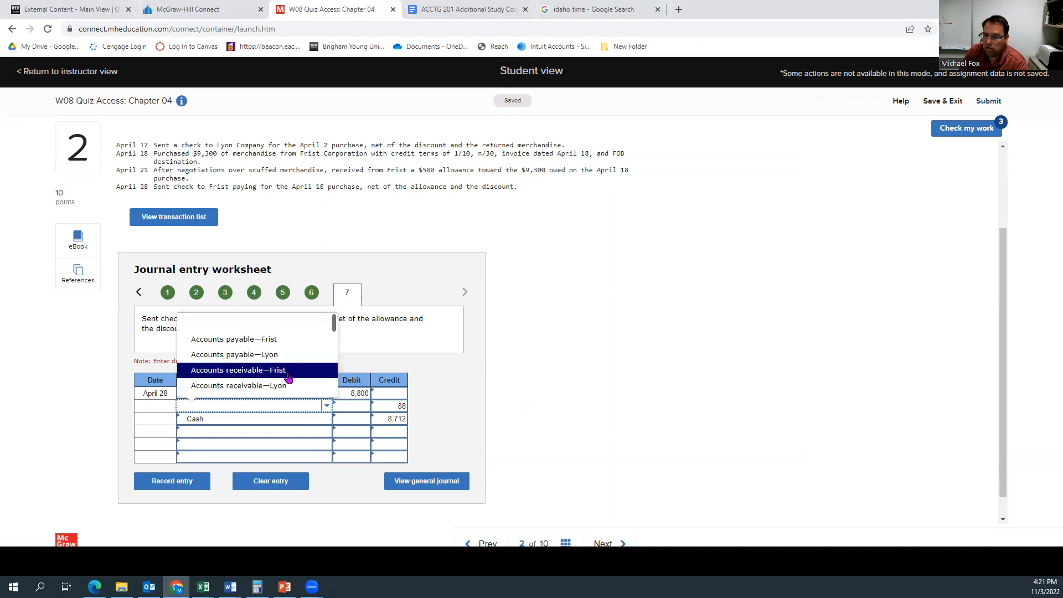
scroll(285, 377, down, 6)
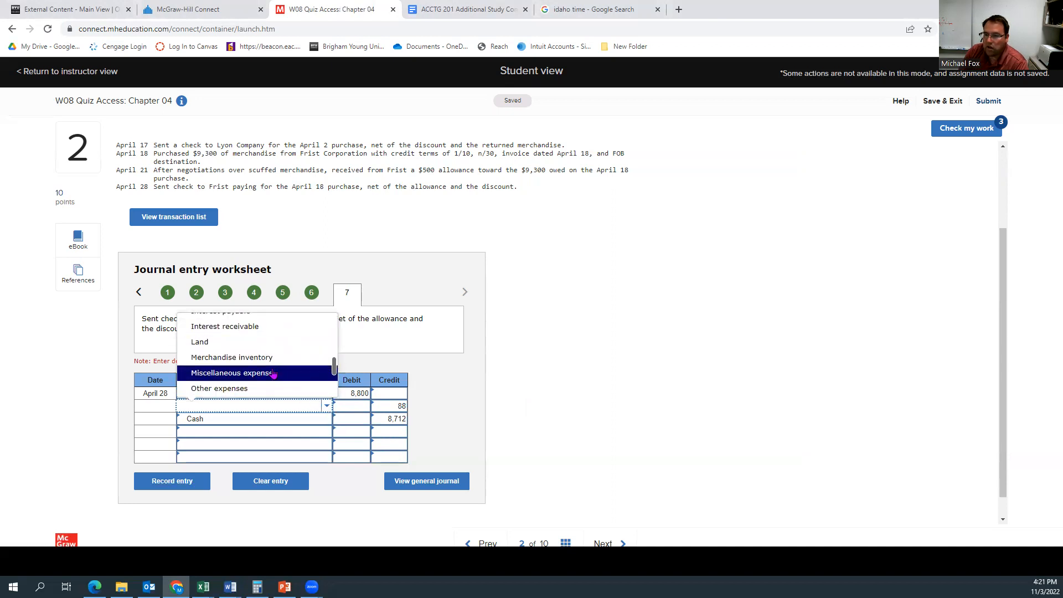
click(266, 361)
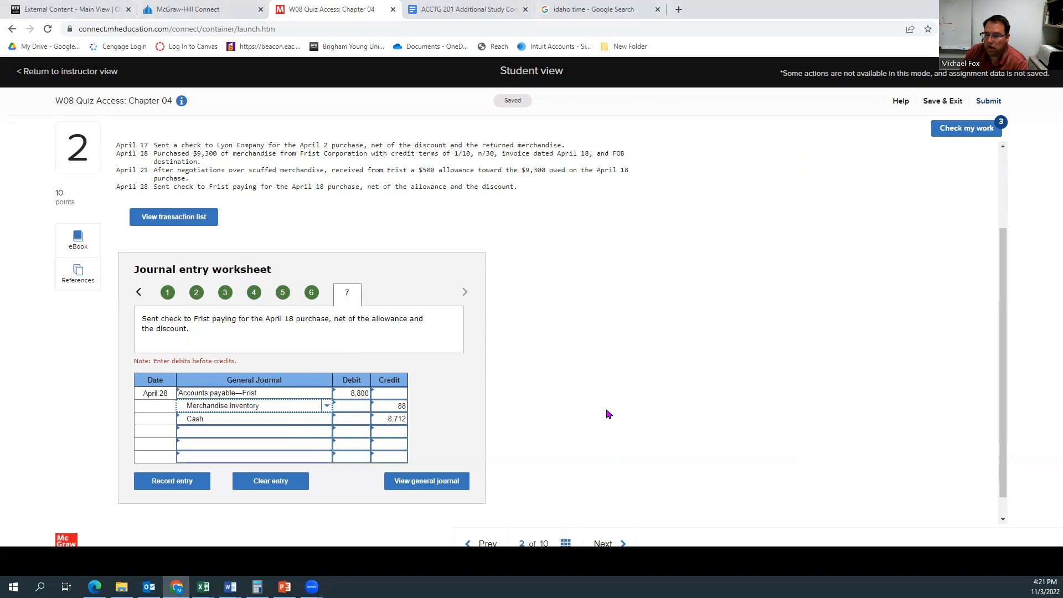
click(193, 480)
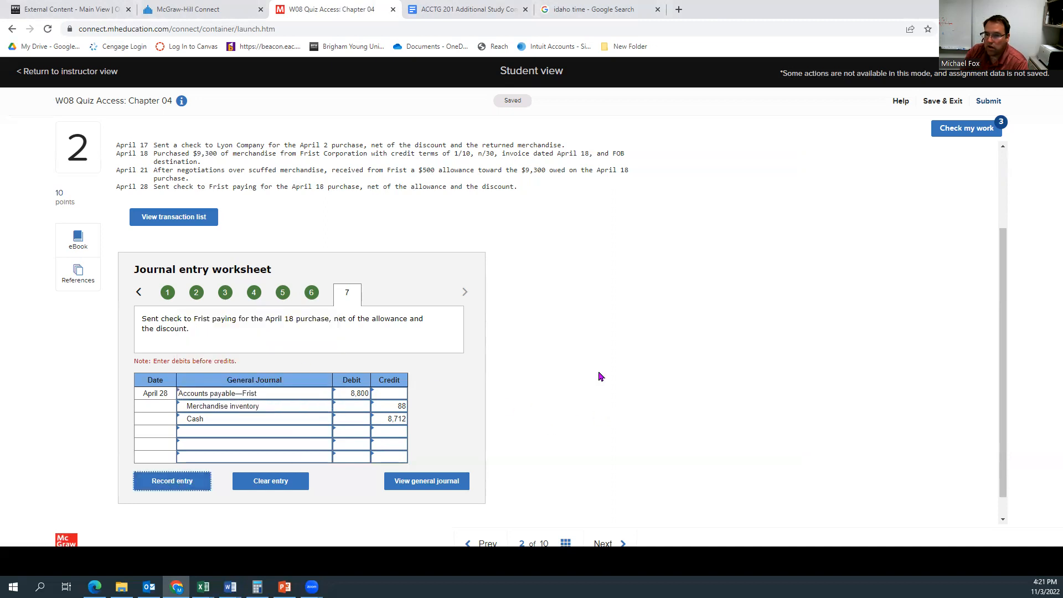
Step: Check the work for question 2 and review the marking of all seven journal entries
click(948, 140)
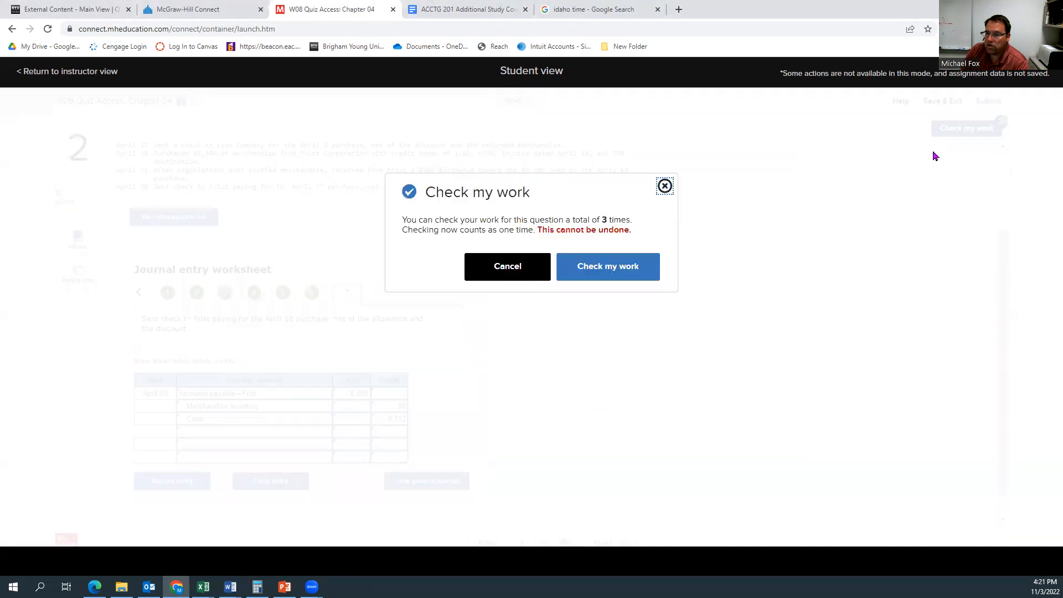
click(631, 276)
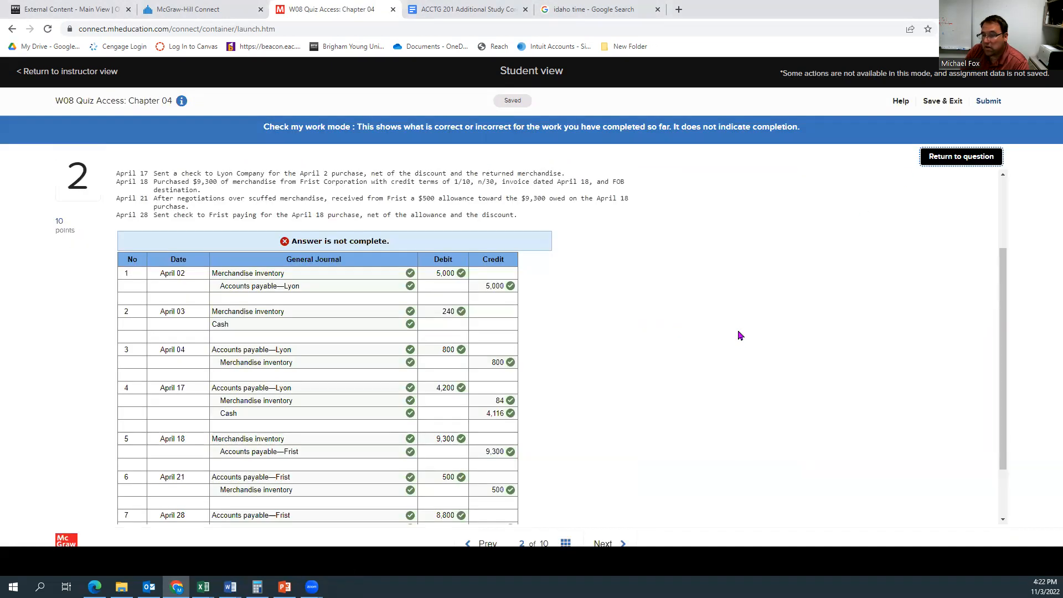
scroll(626, 372, down, 2)
scroll(625, 374, up, 1)
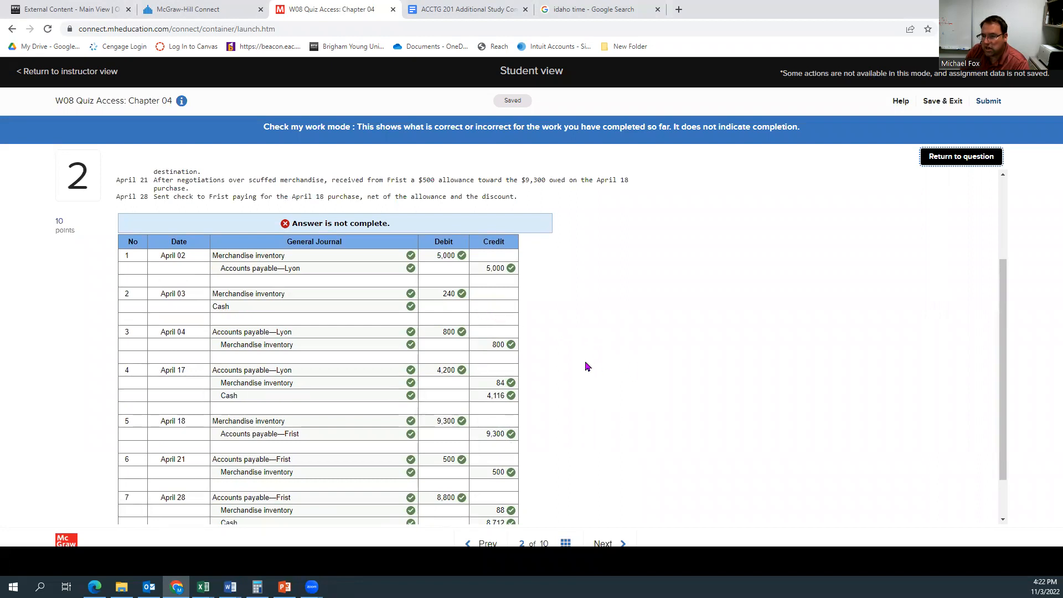
scroll(479, 343, down, 2)
scroll(480, 343, up, 4)
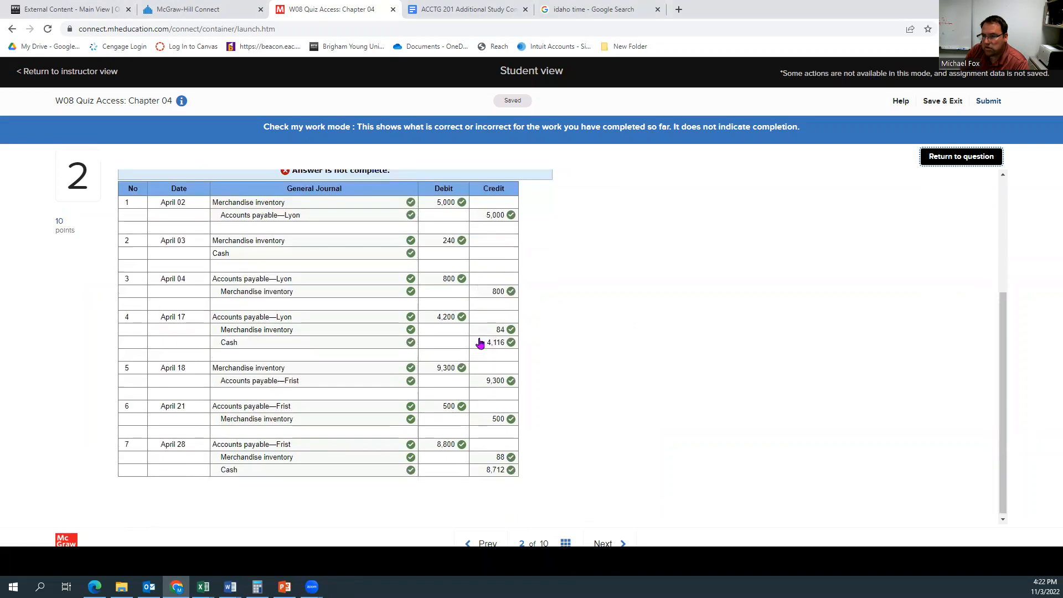
Step: Return to the question, add the missing Cash credit of 240 to the April 3 shipping entry, and record it
click(953, 157)
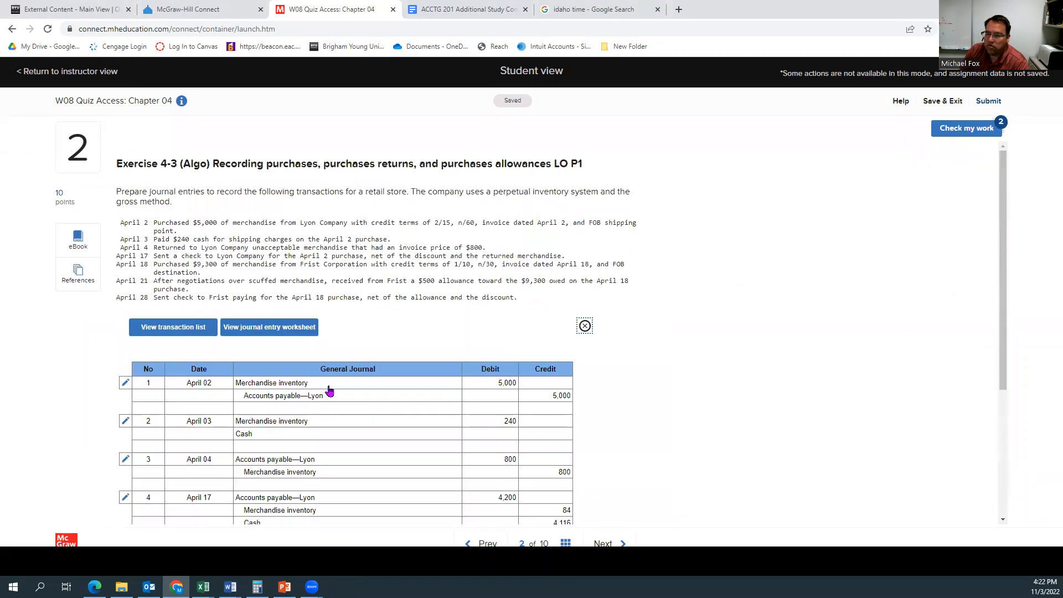
scroll(328, 391, down, 4)
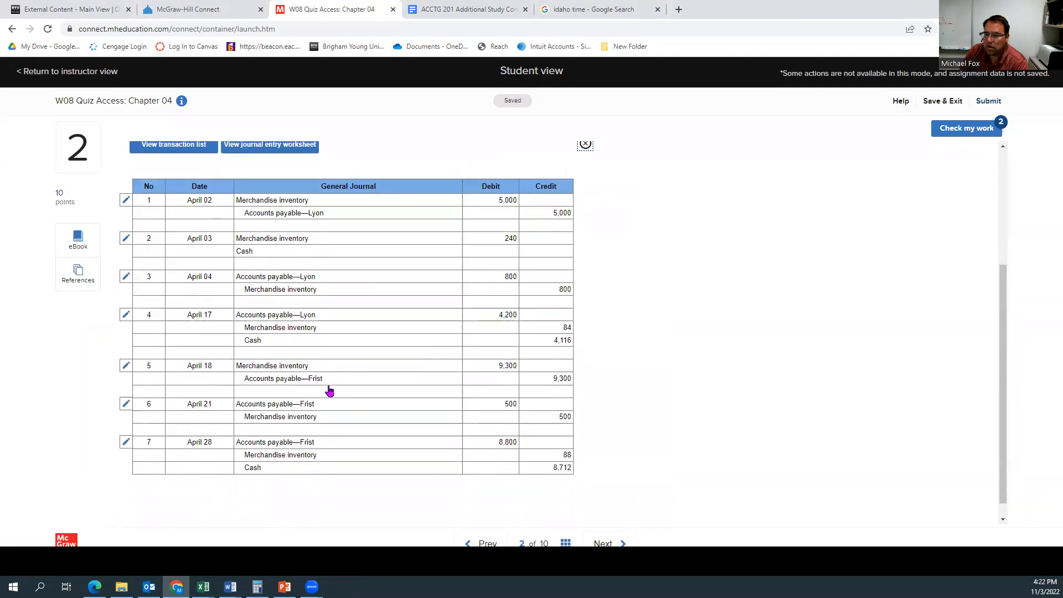
scroll(328, 390, up, 1)
scroll(329, 391, up, 3)
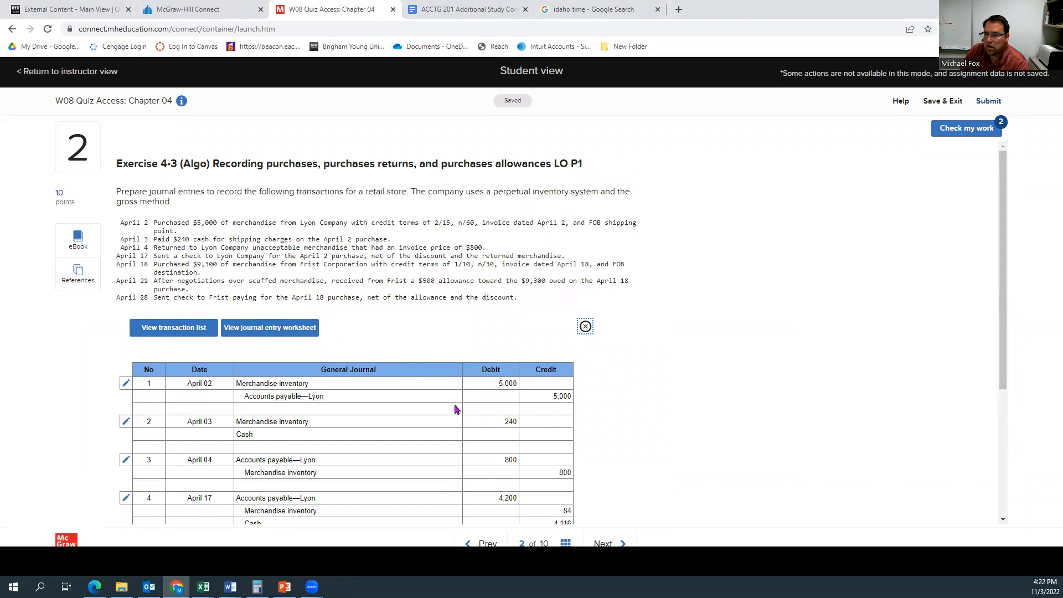
click(534, 432)
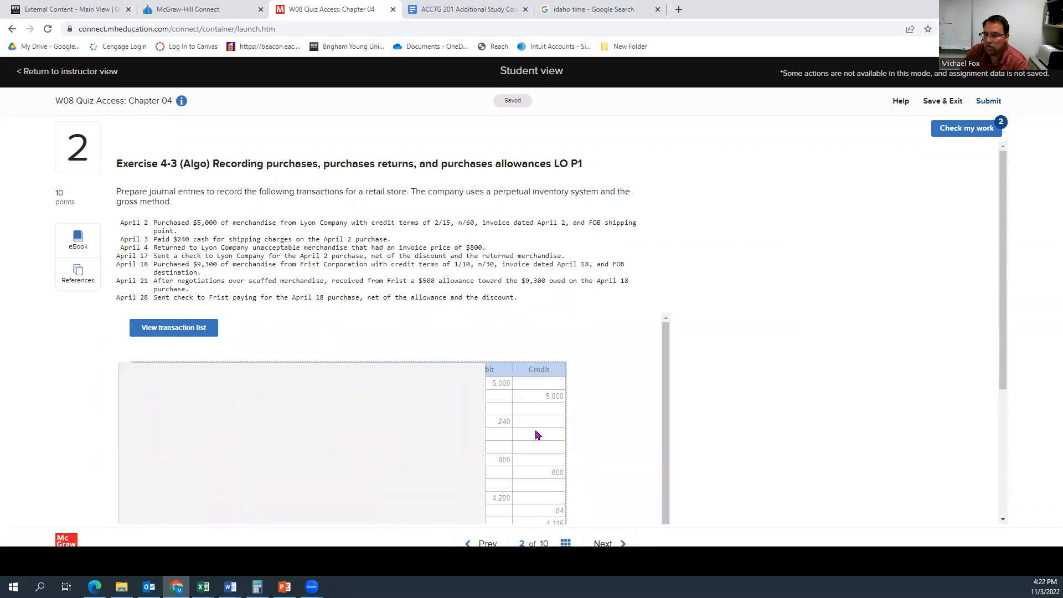
scroll(384, 430, down, 2)
click(385, 409)
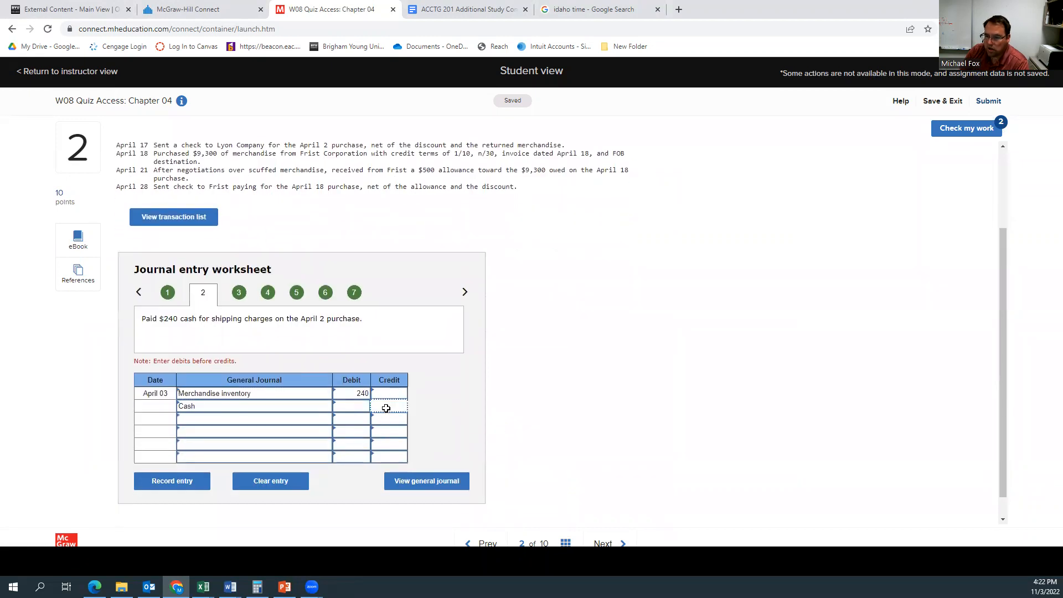
text(240)
click(457, 393)
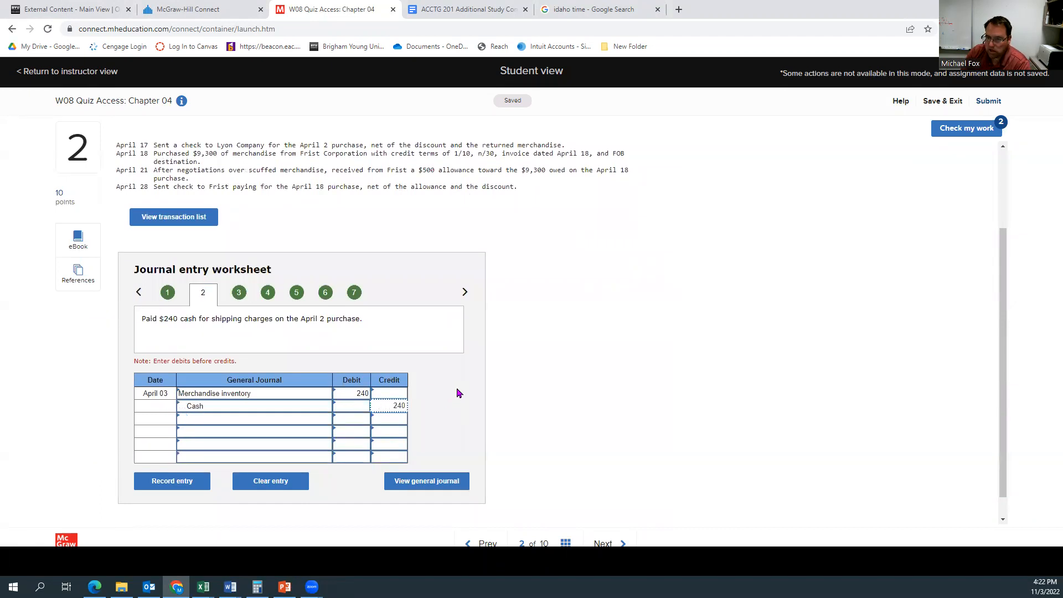
click(171, 479)
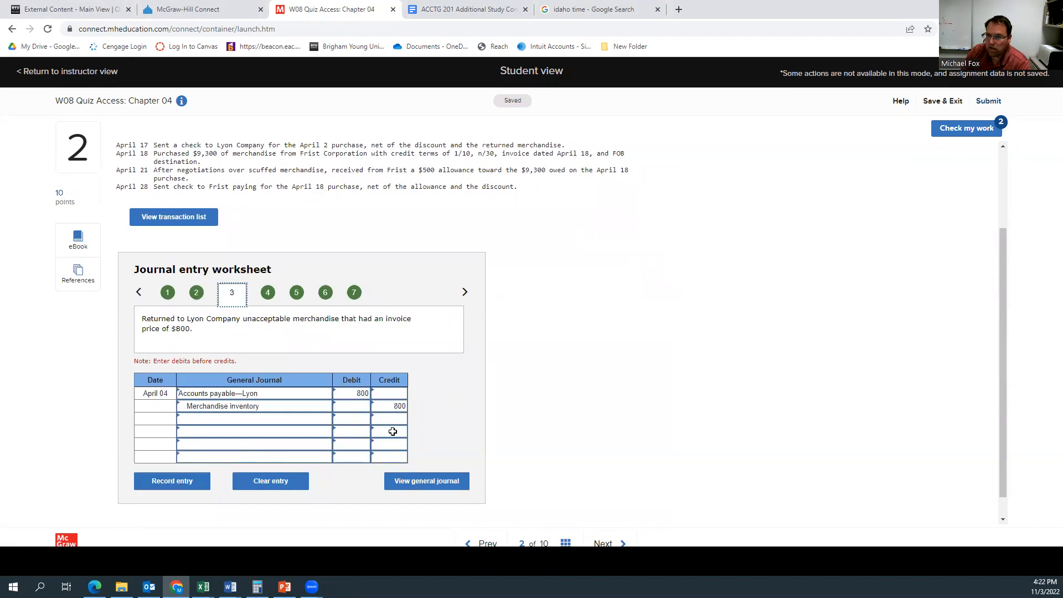
Step: Check the work again and review the marking, including the corrected April 3 entry
click(941, 133)
click(606, 266)
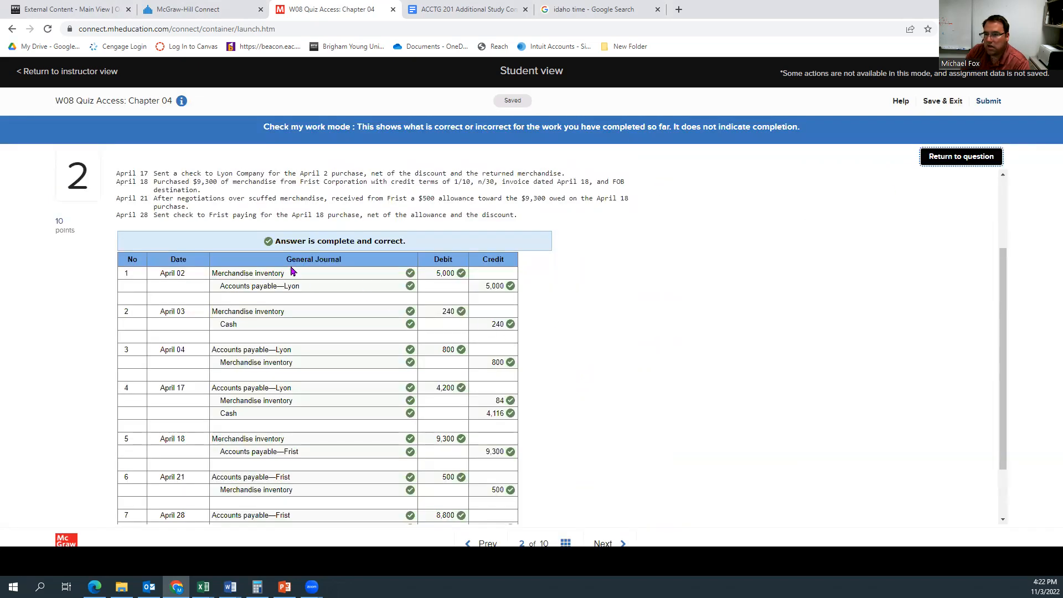
scroll(500, 270, down, 2)
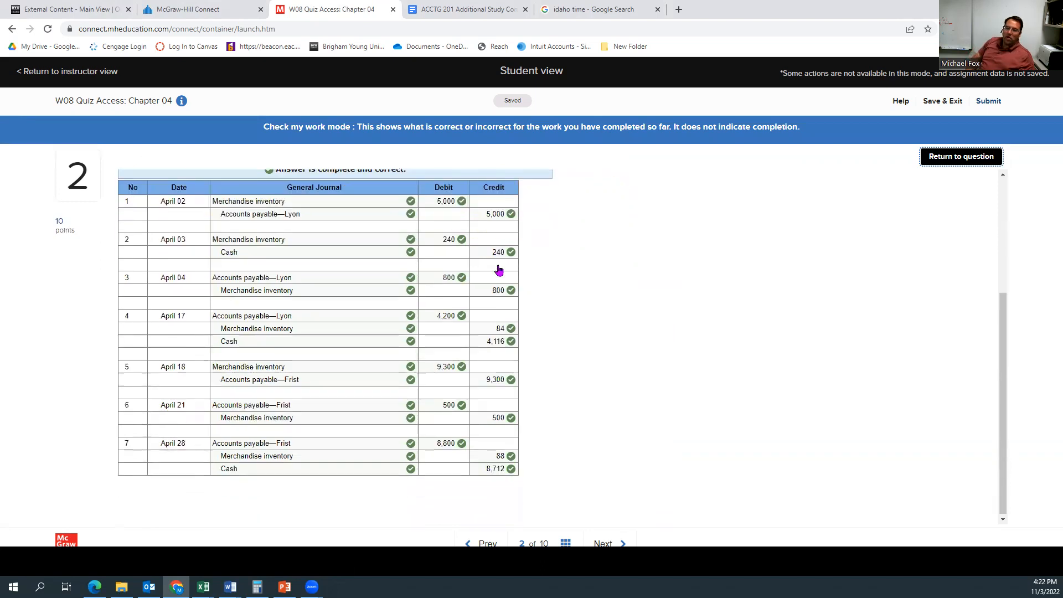